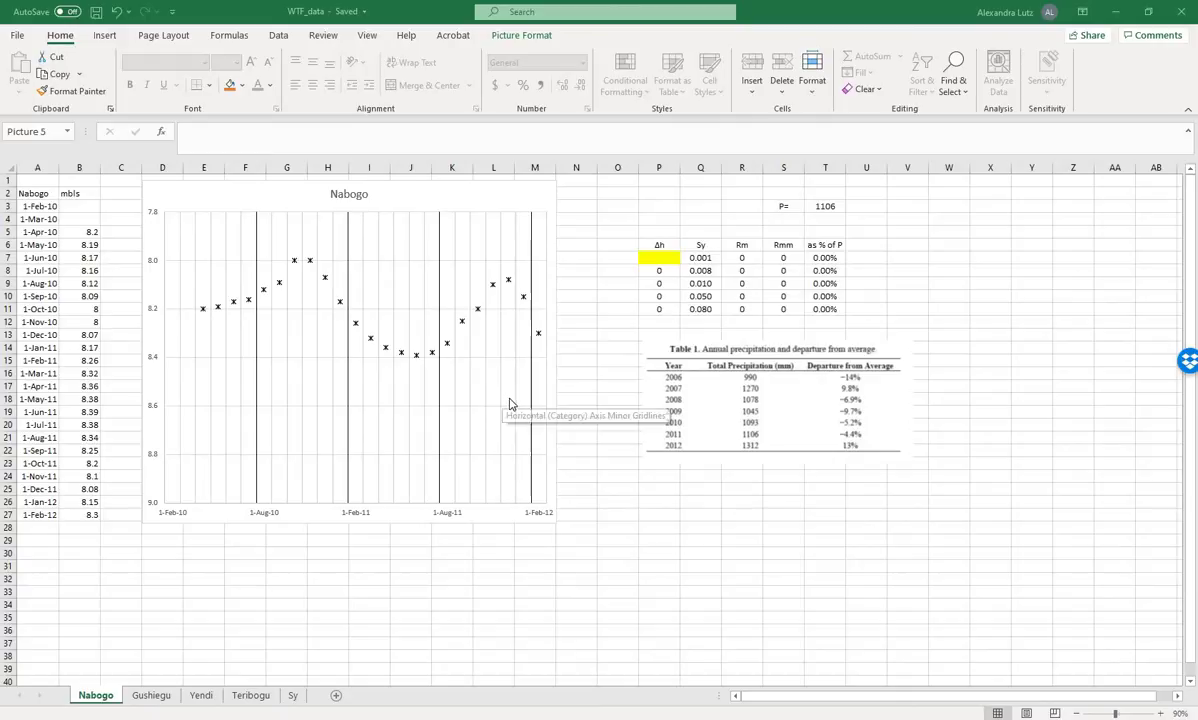
- Review the Sy values in the Nabogo recharge table and the published Sy ranges for Zimbabwe, Australia and Ghana on the Sy sheet
mouse_move(507, 286)
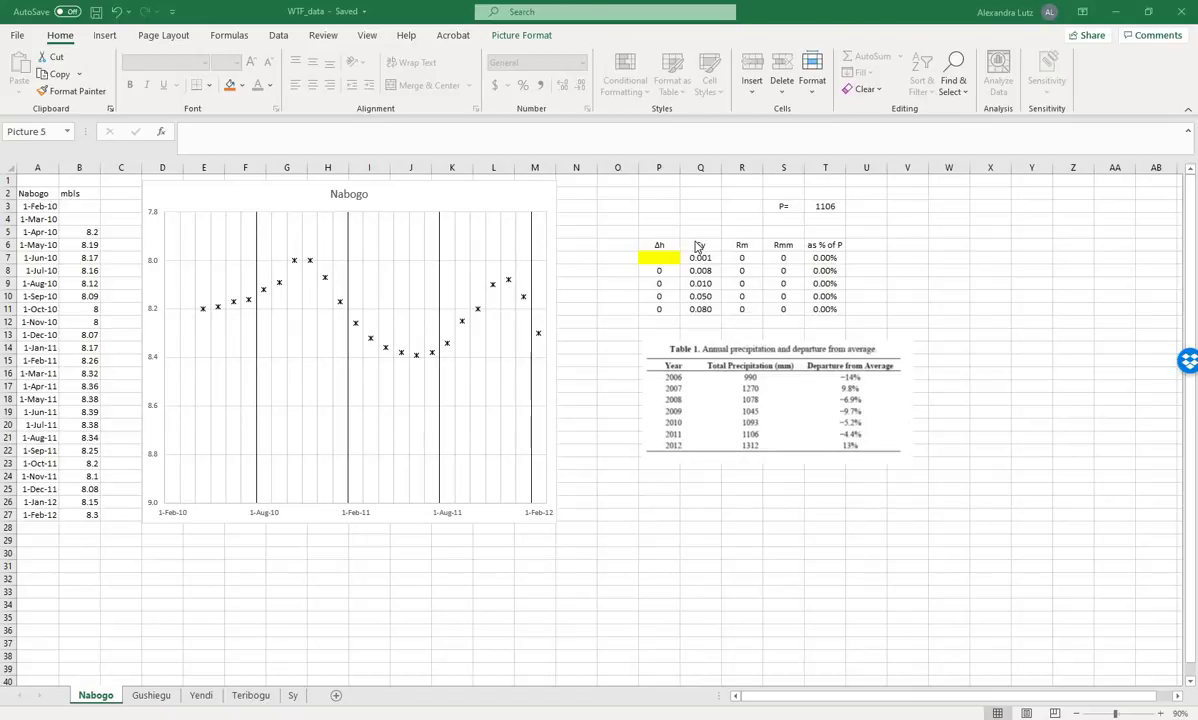
drag(700, 246, 700, 311)
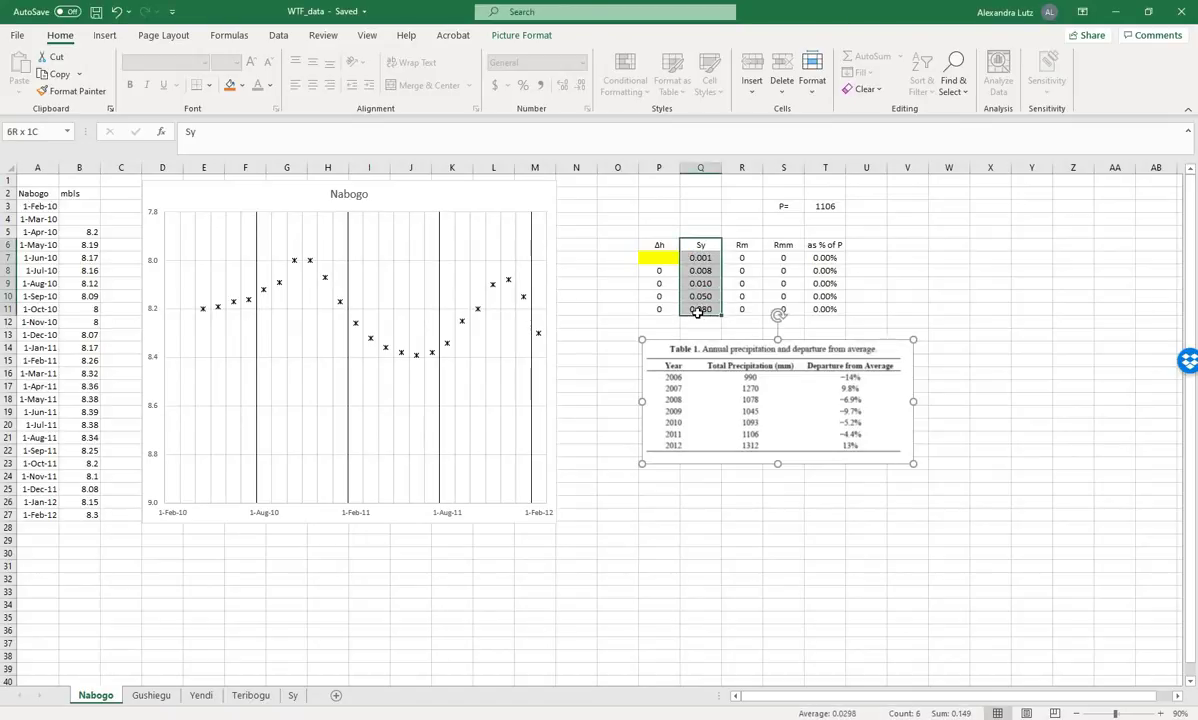
click(294, 695)
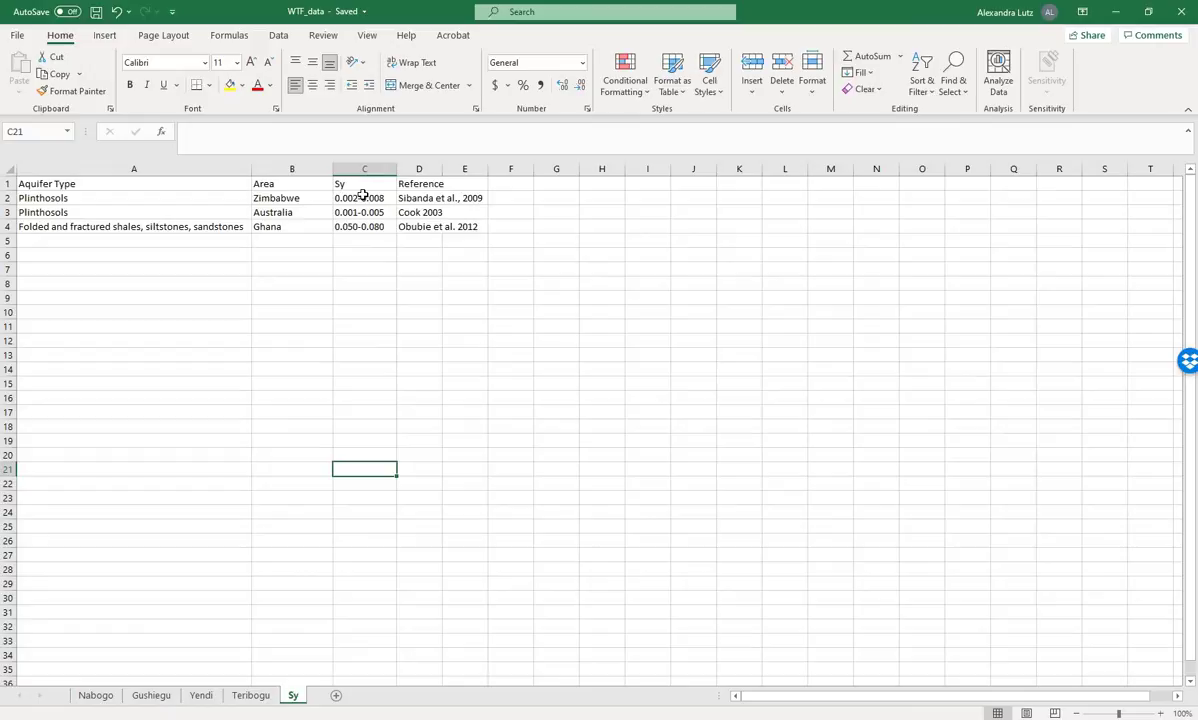
click(300, 198)
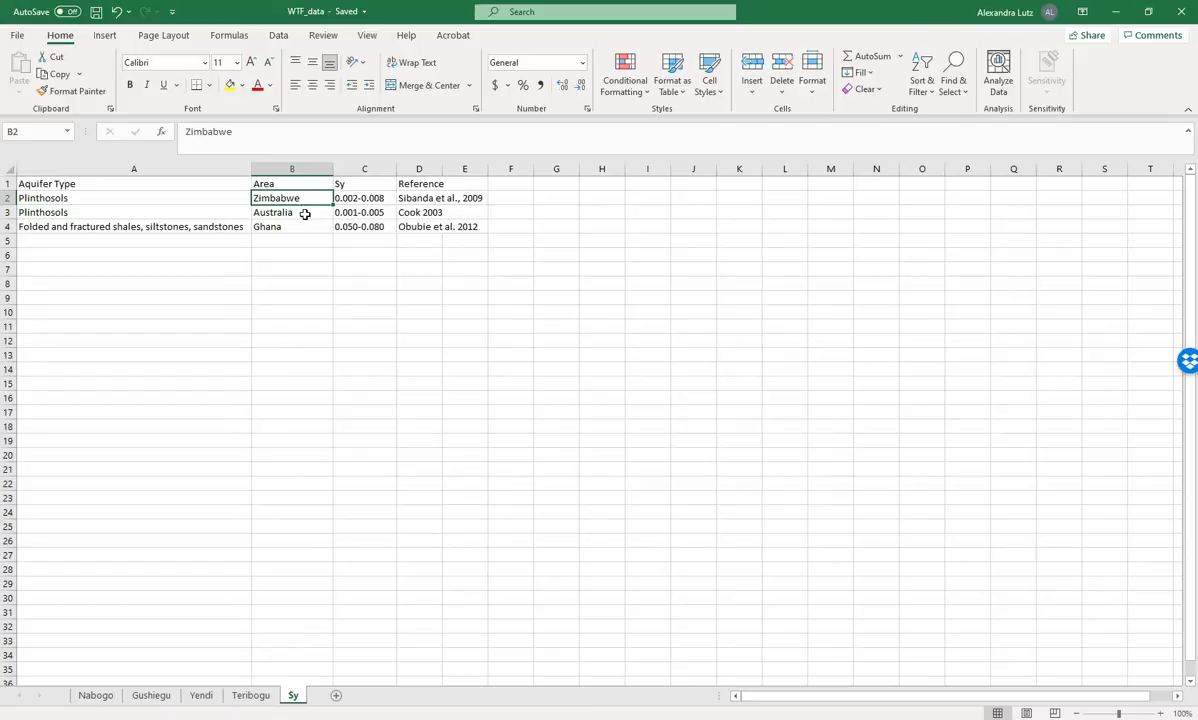
click(305, 214)
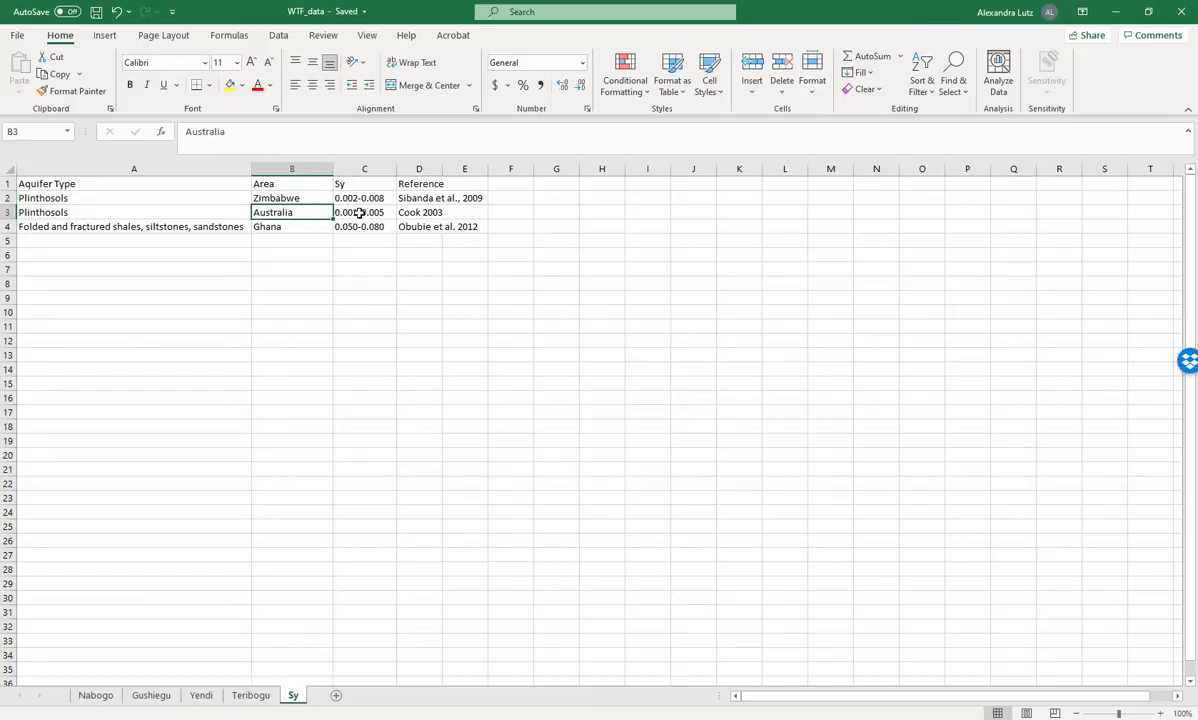
click(298, 229)
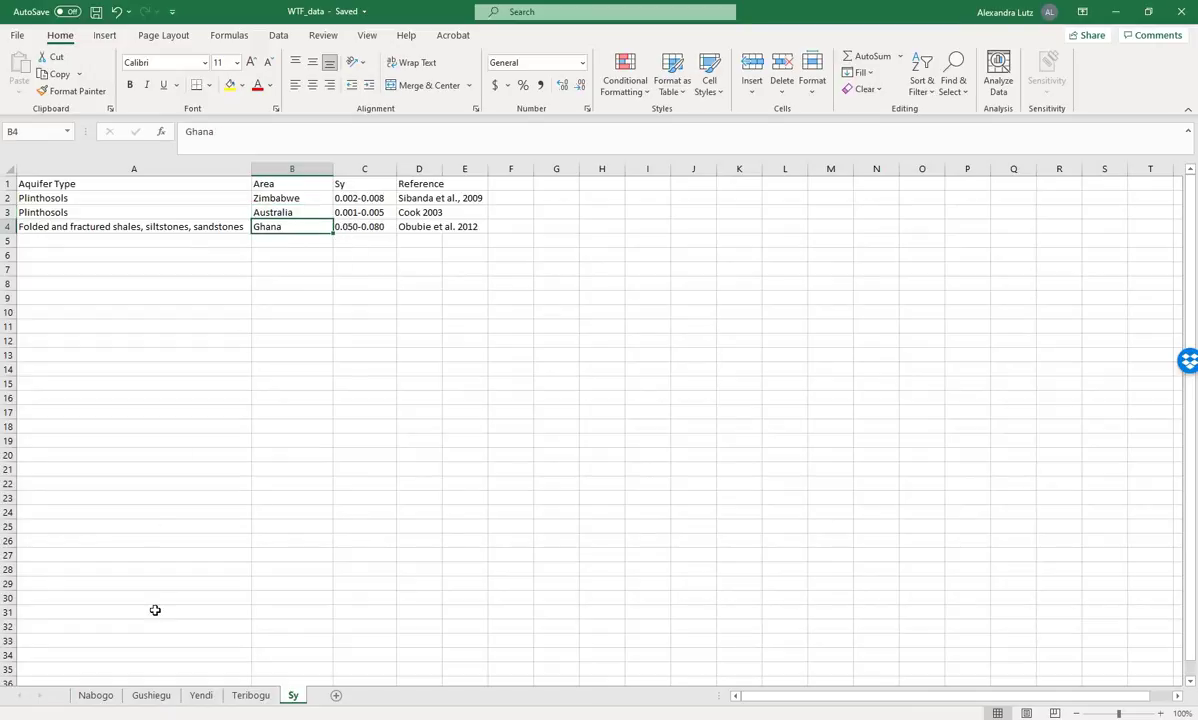
- On the Nabogo chart, draw a recession curve from the 2010 peak through the declining points, extended to about 8.55 beneath the second peak
click(84, 696)
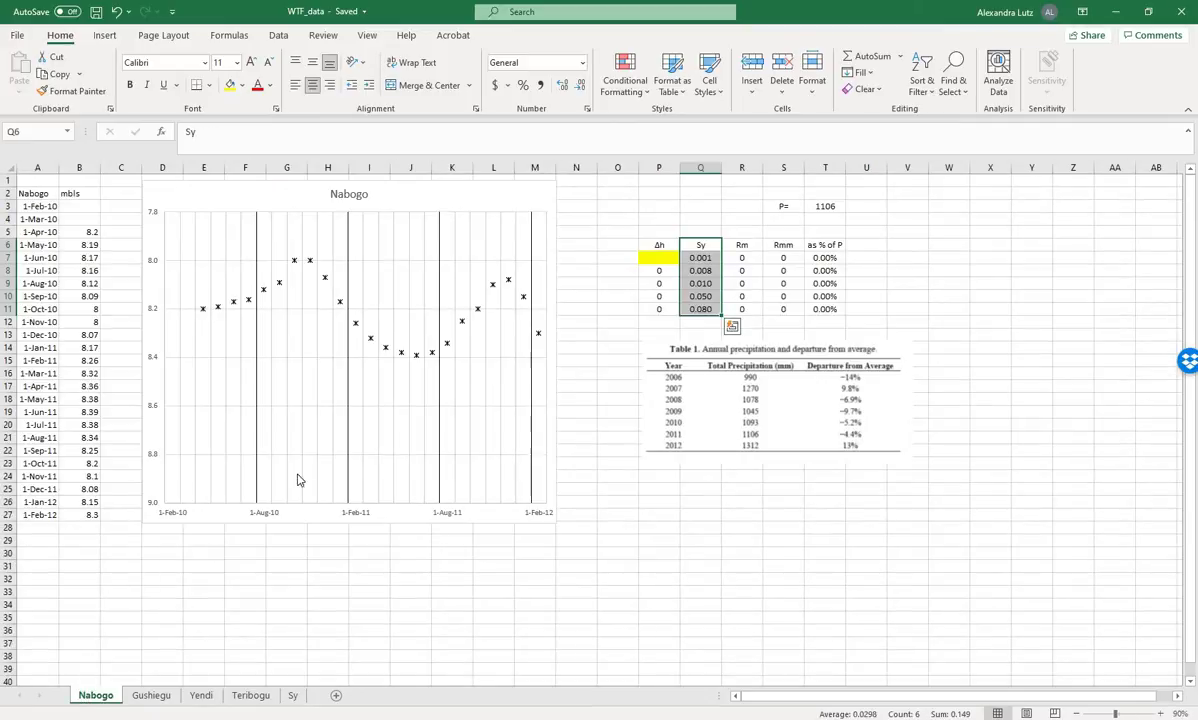
click(439, 202)
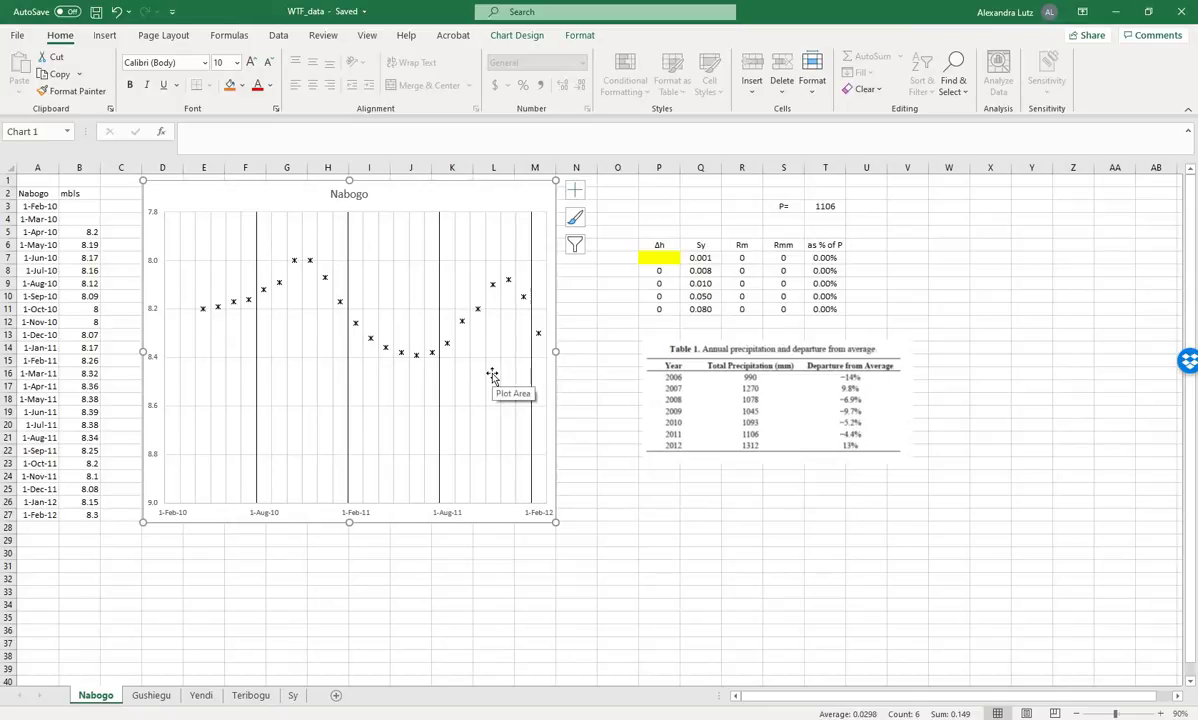
click(103, 37)
click(210, 56)
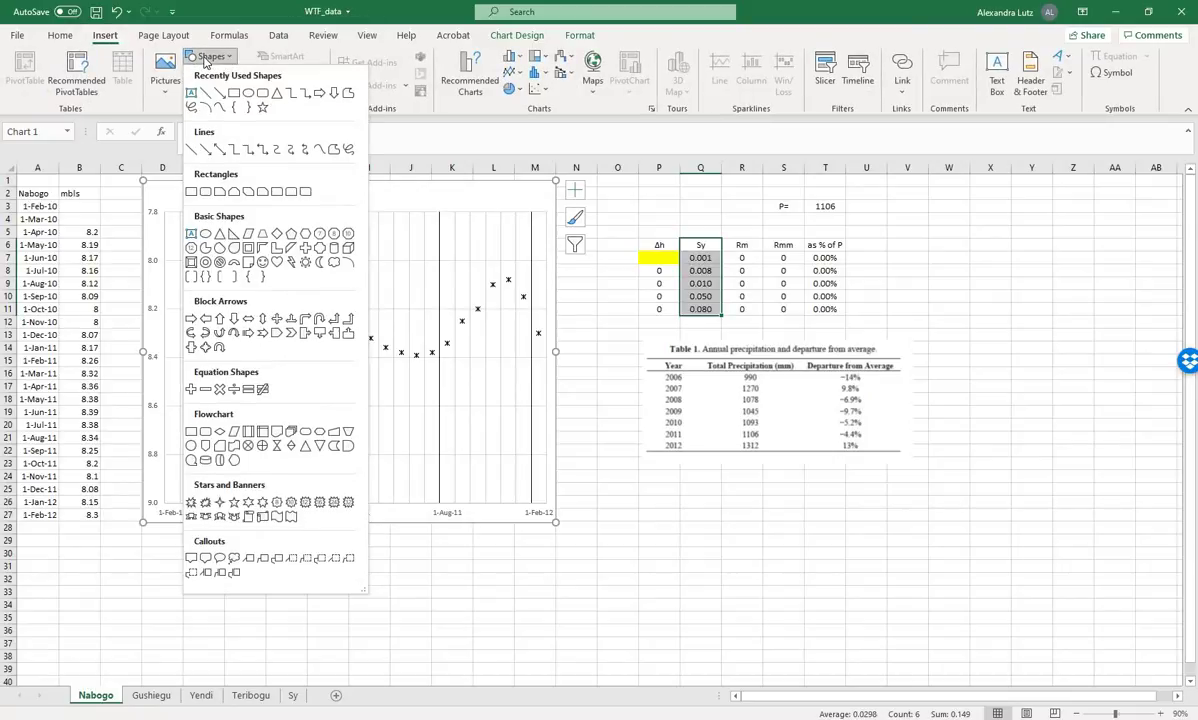
click(318, 150)
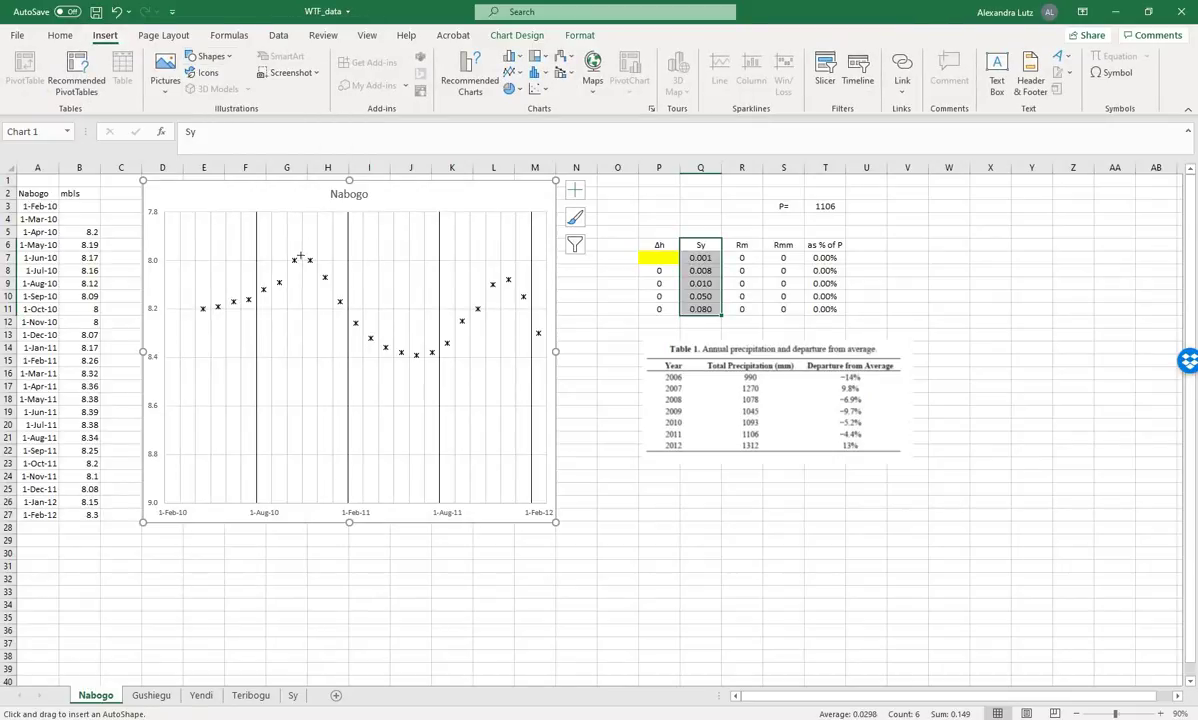
drag(285, 238, 319, 277)
drag(357, 330, 508, 393)
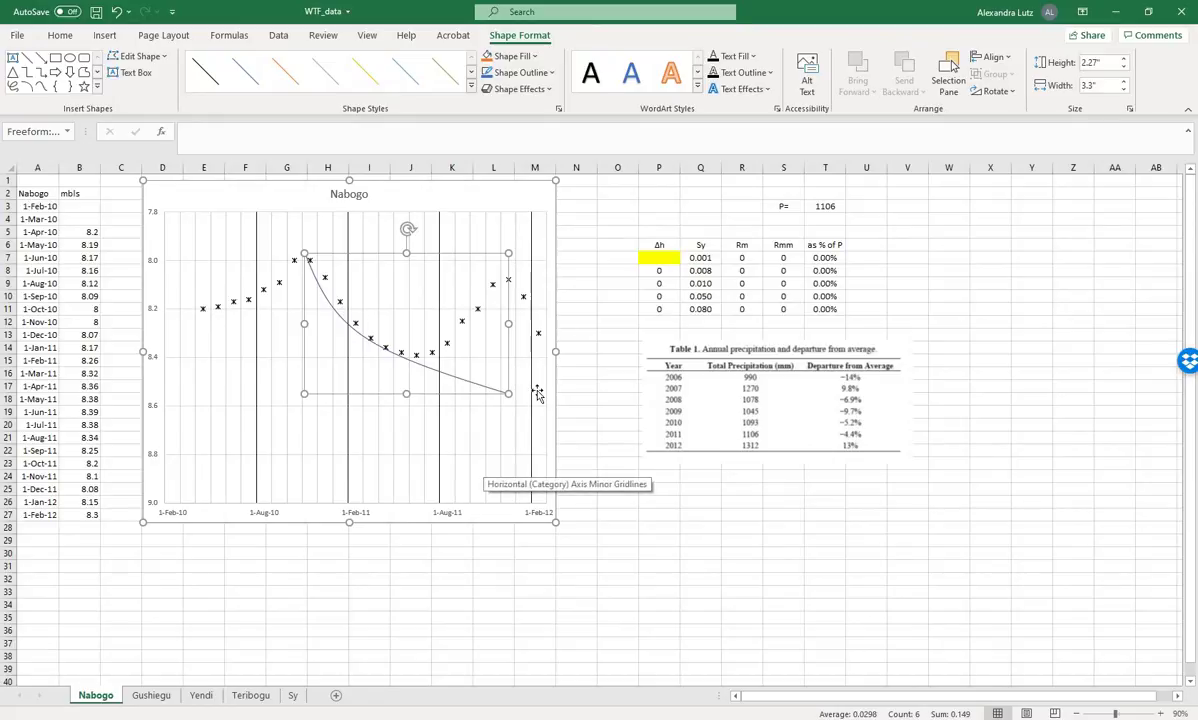
- Draw an orange vertical line about 3.08" tall through the second peak and the end of the Nabogo recession curve
click(104, 35)
click(196, 60)
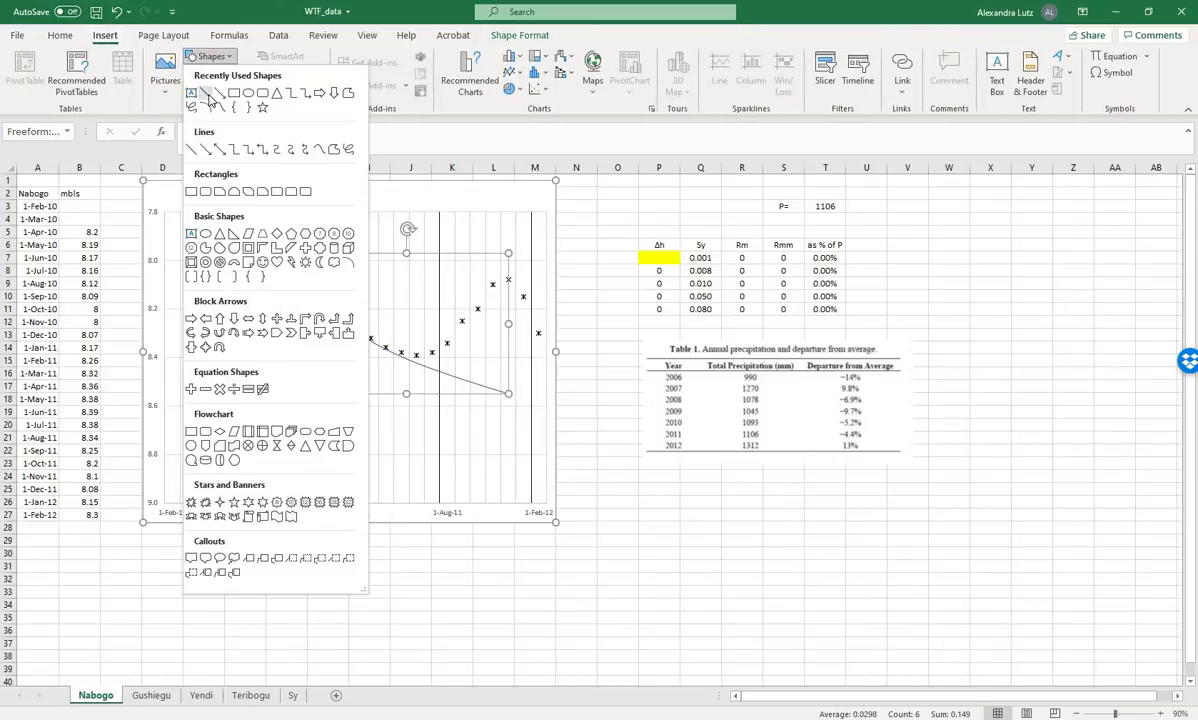
click(196, 91)
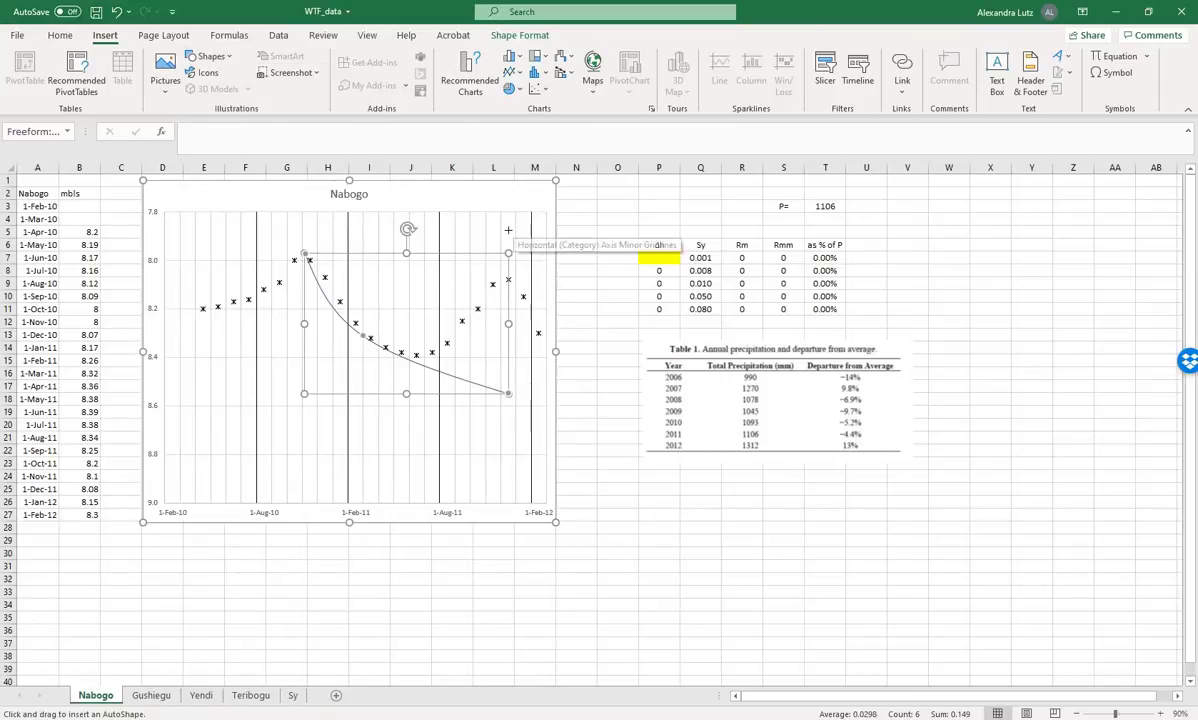
drag(512, 233, 508, 420)
click(289, 85)
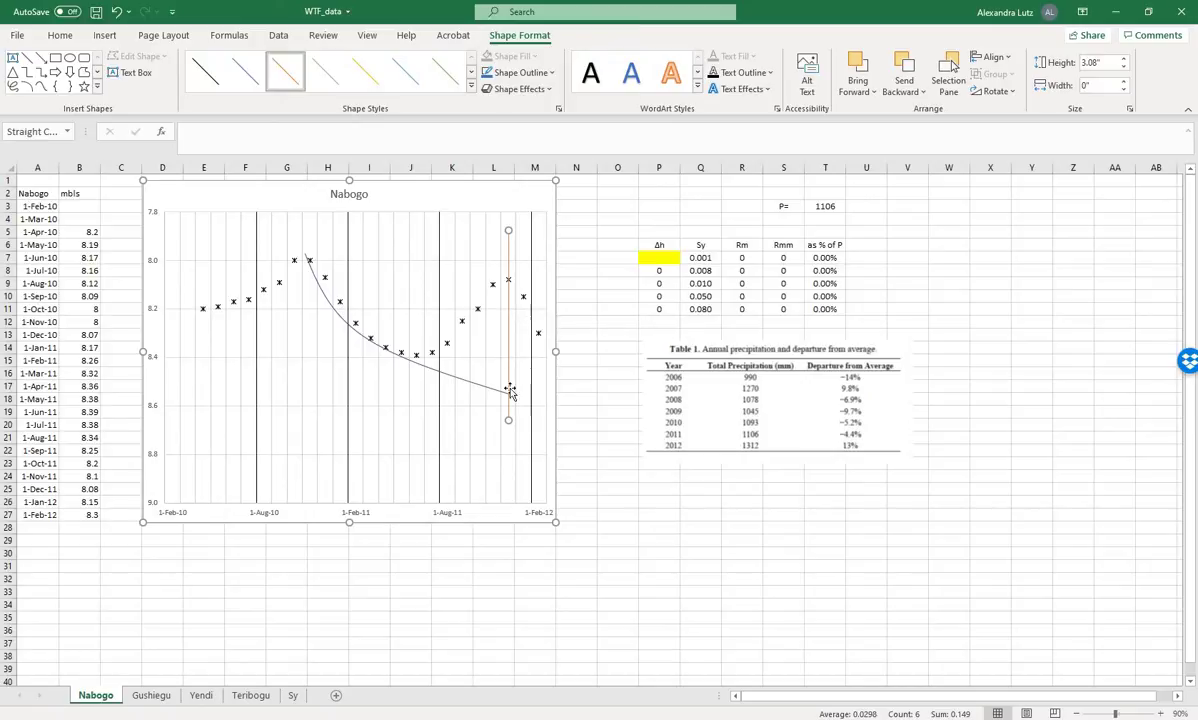
key(Escape)
- Set the Nabogo Δh in P7 to 0.4 and copy the Δh formula from P9 into P10
text(0.4)
click(672, 288)
key(ctrl+c)
key(Down)
key(ctrl+v)
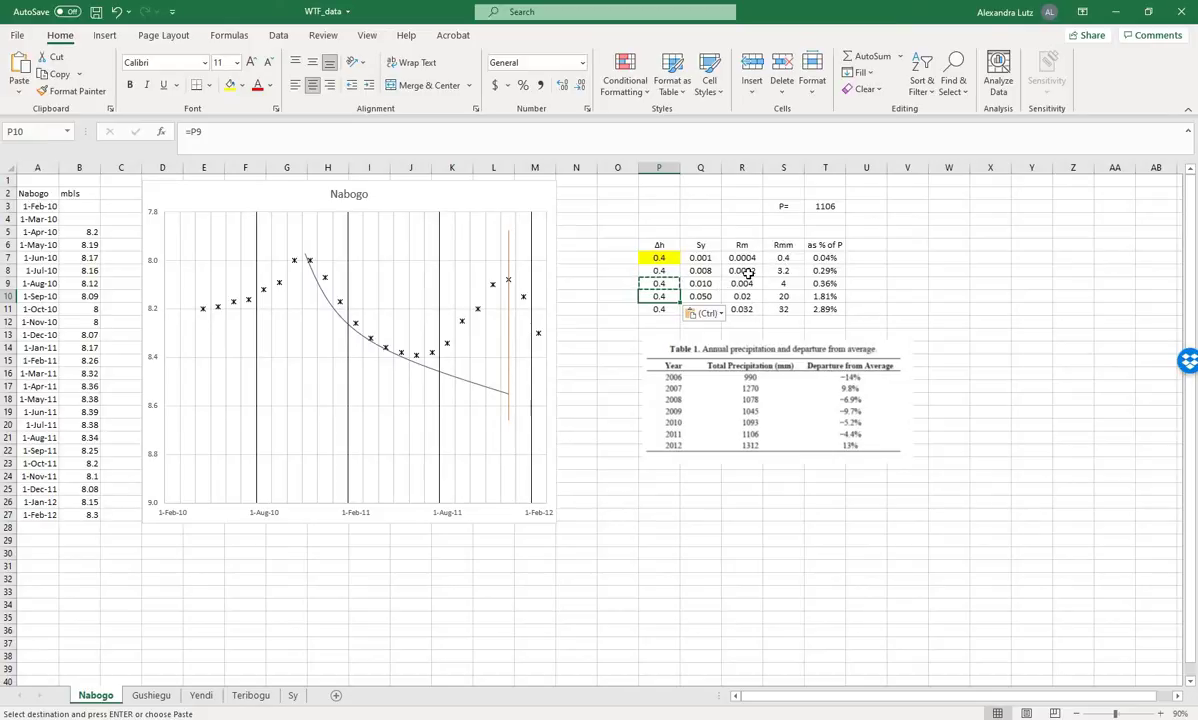
click(851, 308)
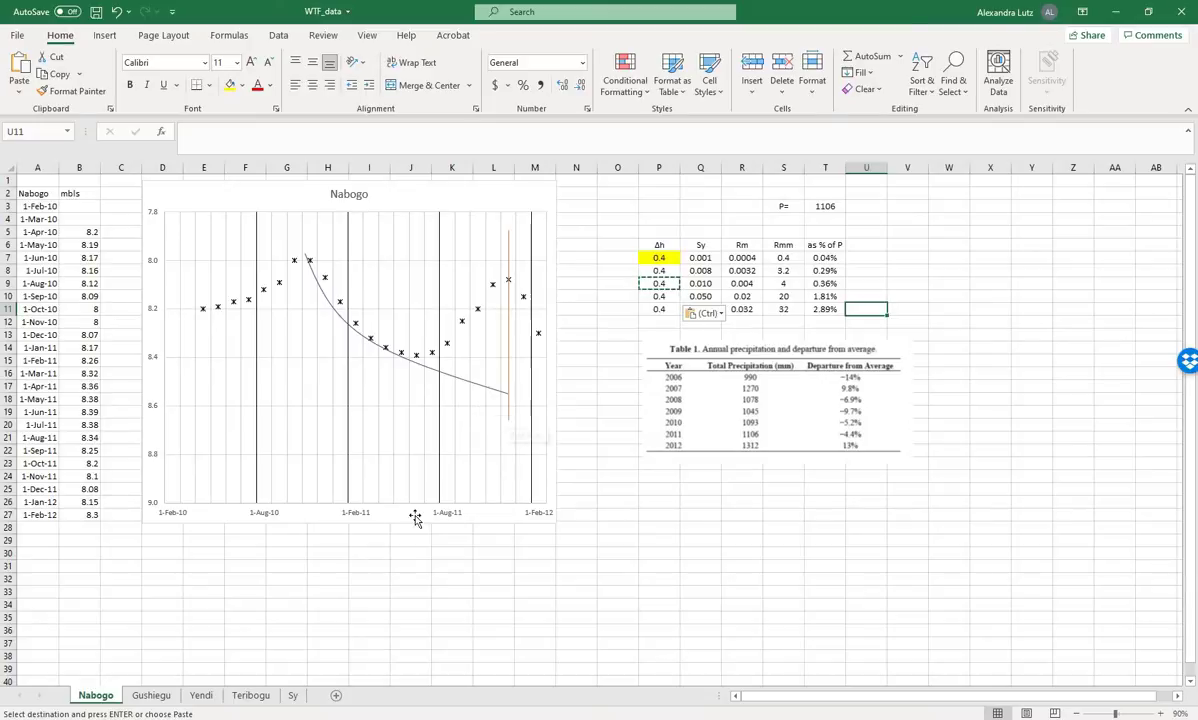
- On the Gushiegu chart, draw a recession curve from the 2010 peak through the declining points, extended to about 13.5 beneath the second peak
click(152, 695)
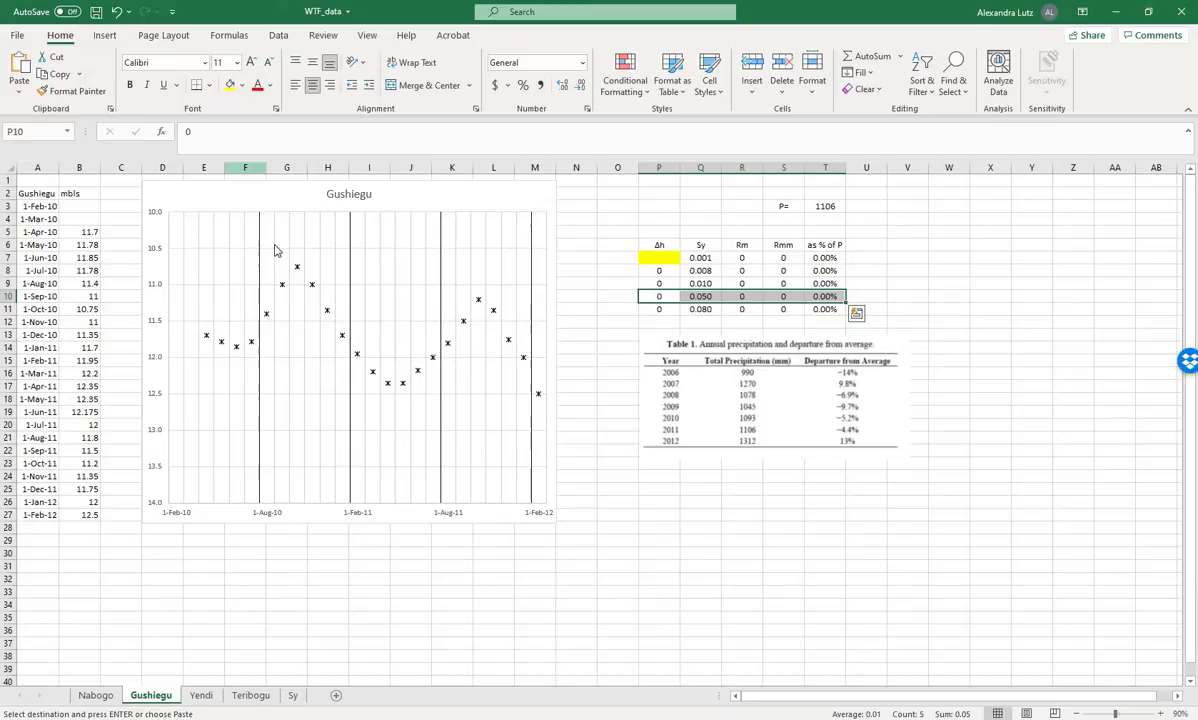
click(106, 36)
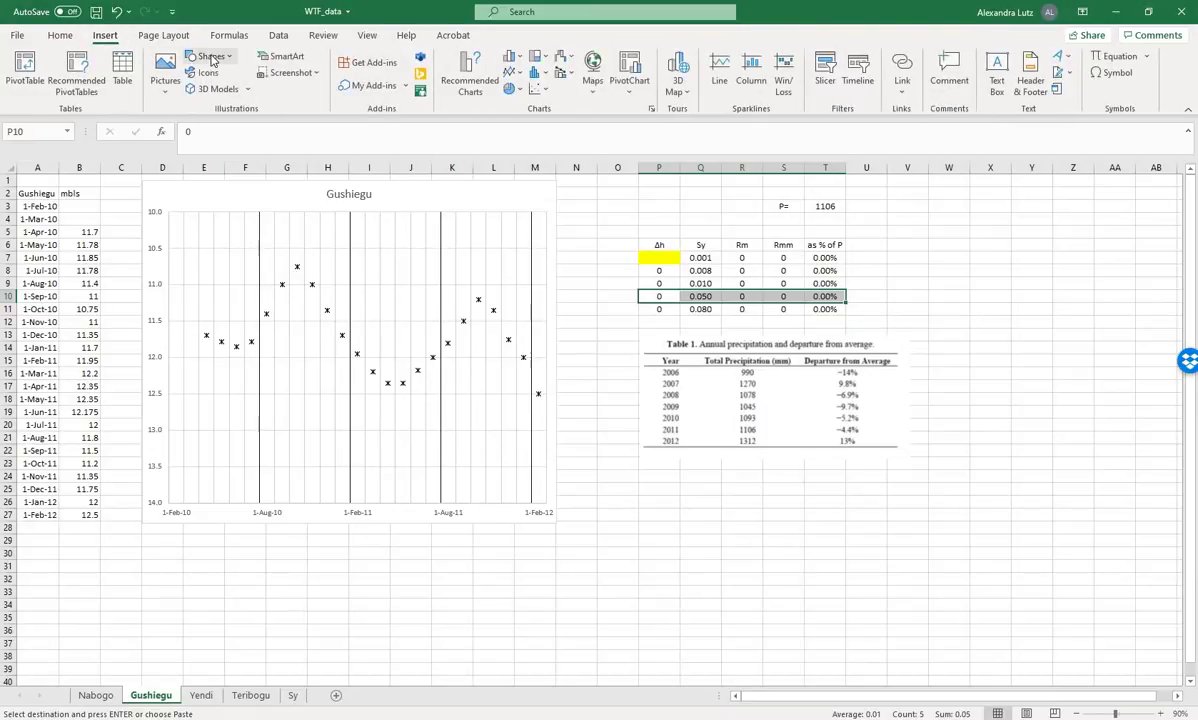
click(205, 56)
click(300, 149)
drag(323, 305, 479, 470)
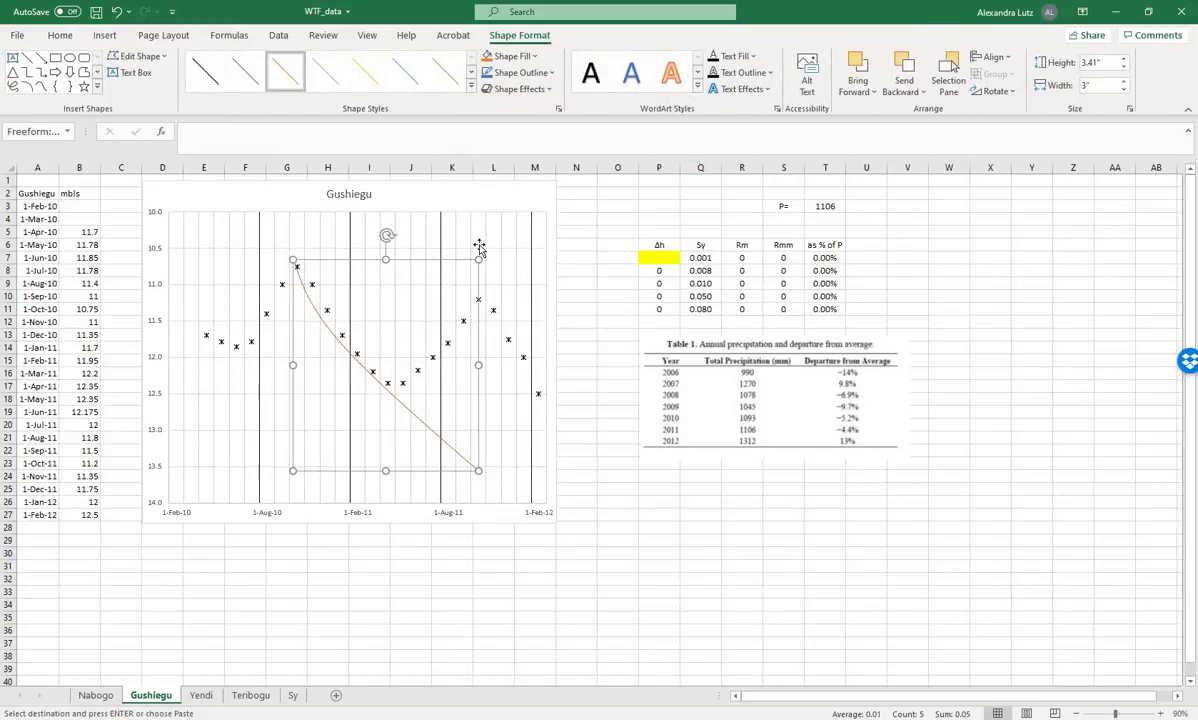
- Draw a vertical line about 3.82" tall through the second peak and the end of the Gushiegu recession curve
click(484, 297)
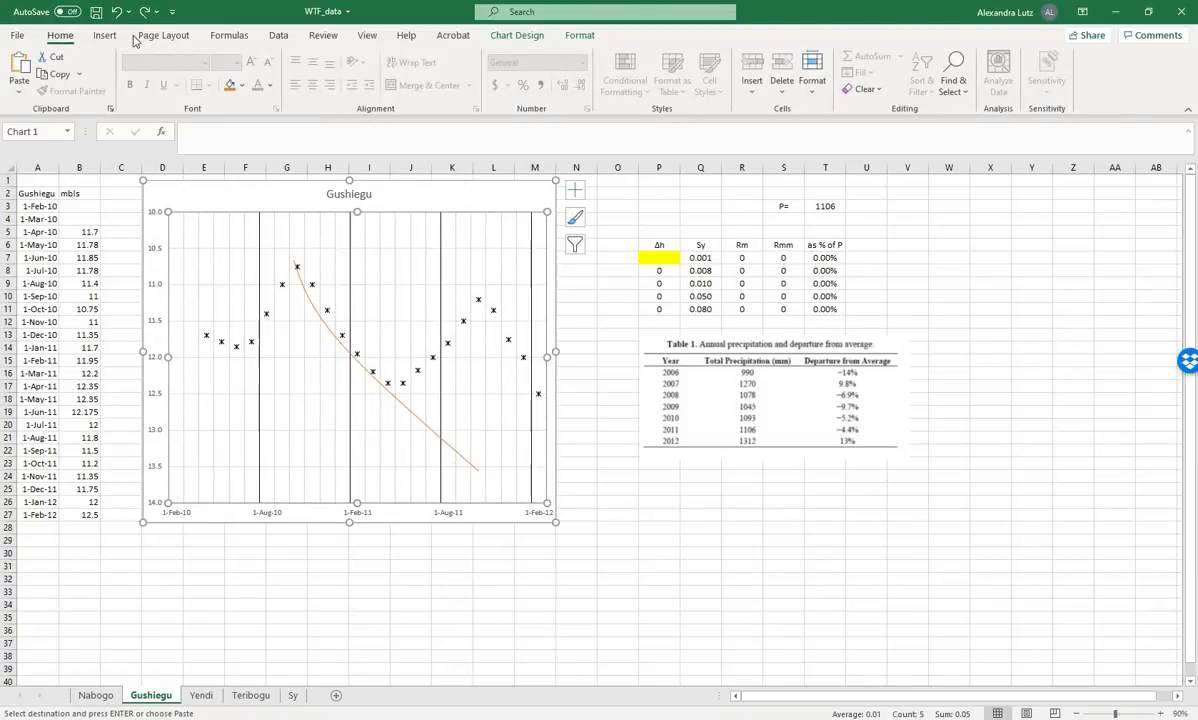
click(105, 36)
click(209, 57)
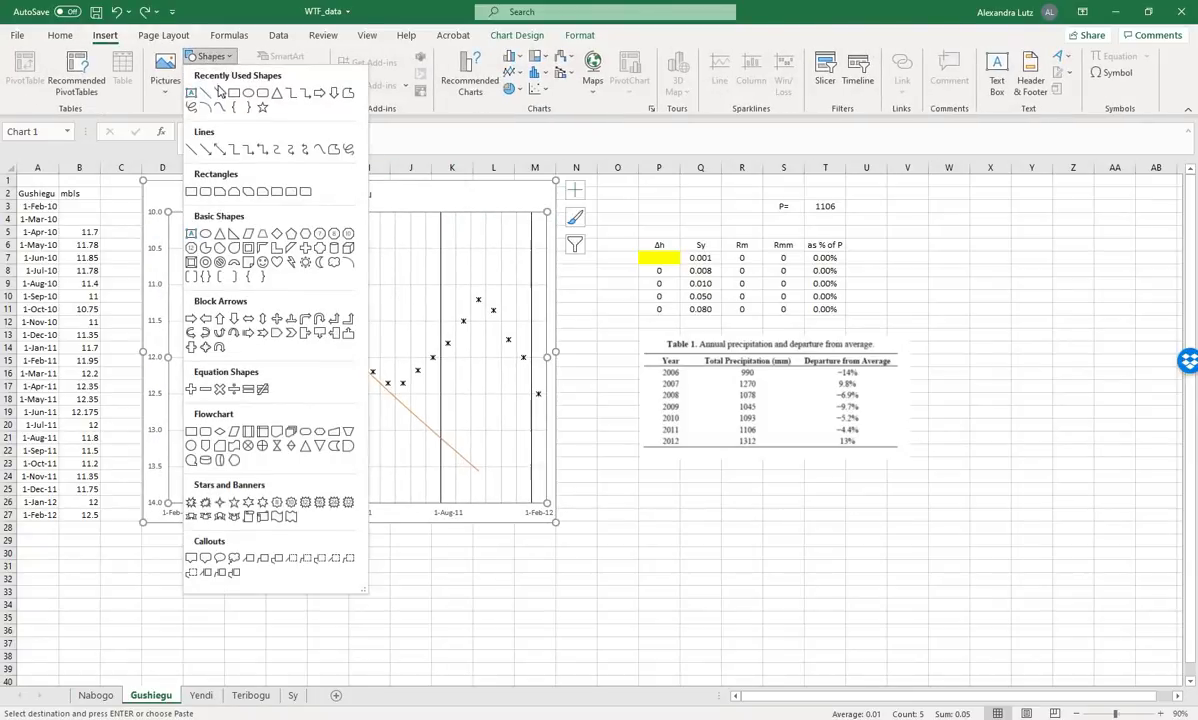
click(207, 94)
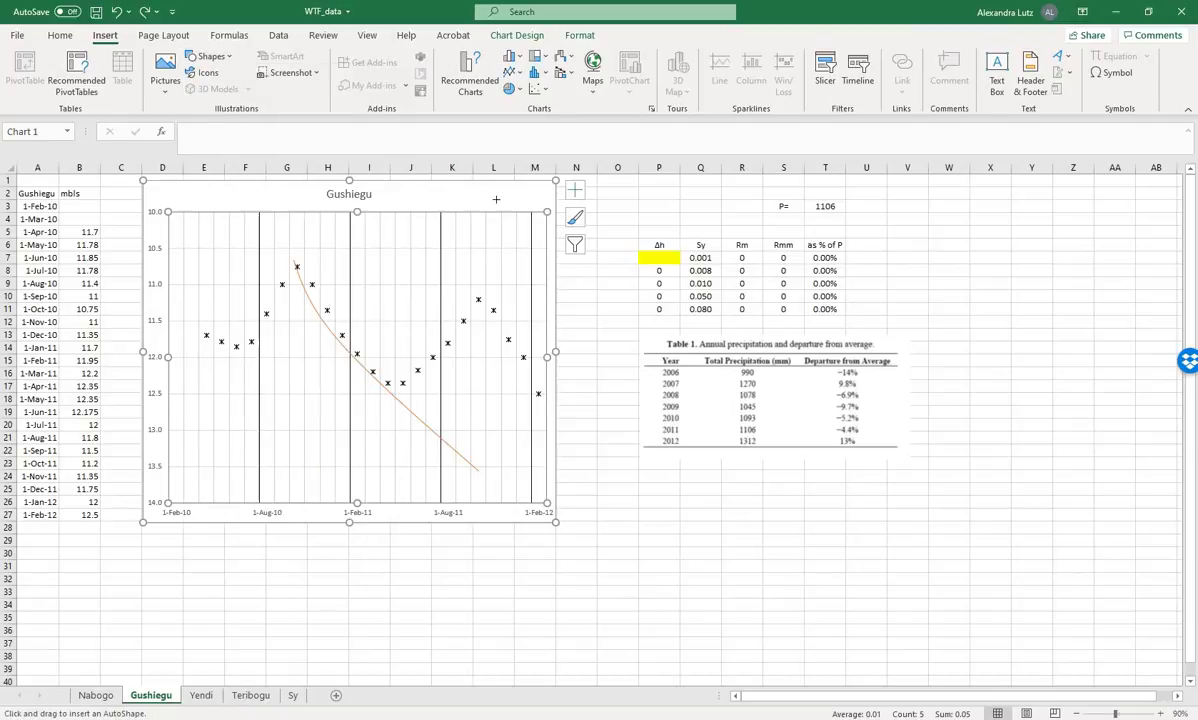
click(478, 259)
drag(546, 323, 477, 495)
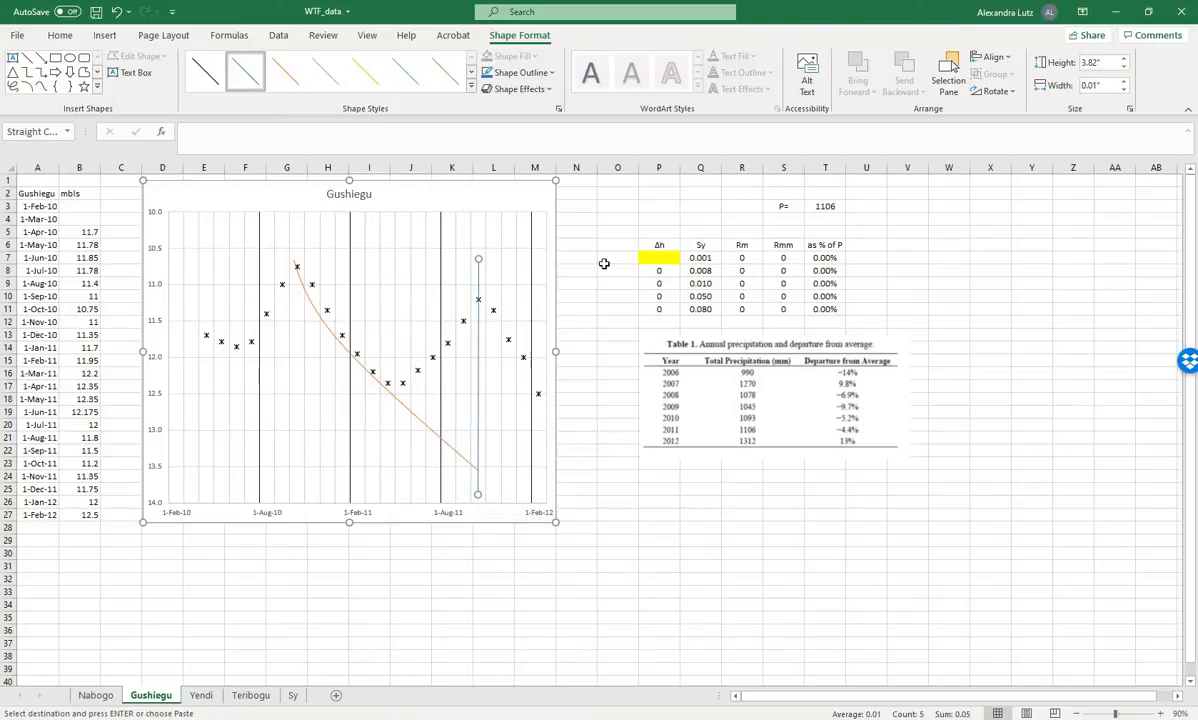
- Set the Gushiegu Δh in P7 to 2.5 and save the workbook
click(660, 258)
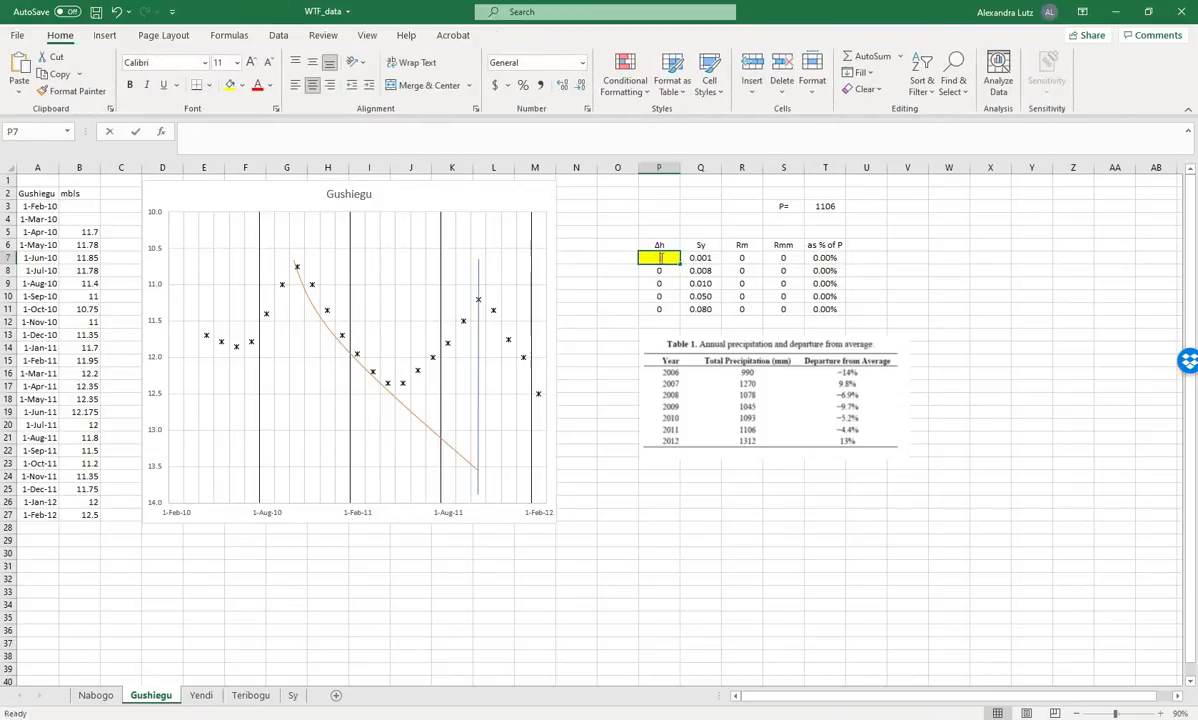
key(Return)
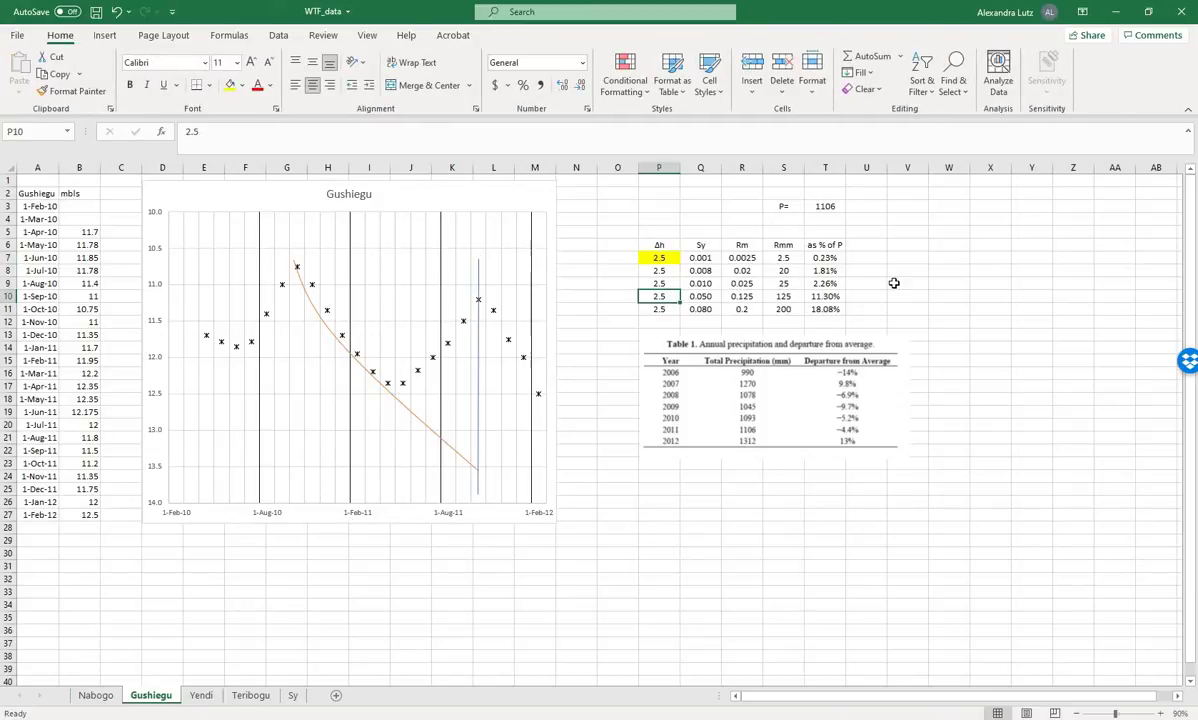
click(893, 283)
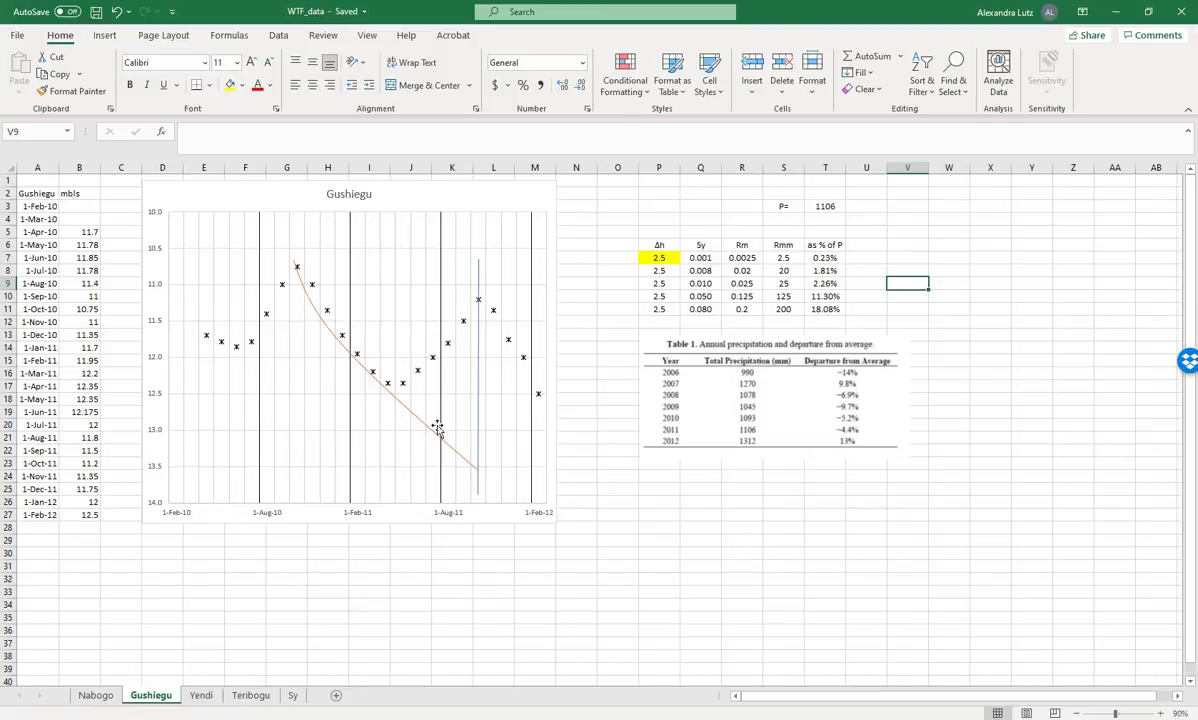
- On the Yendi chart, draw a recession curve from the 2010 peak to about 7.25 beneath the second peak and shift it slightly onto the declining points
click(208, 696)
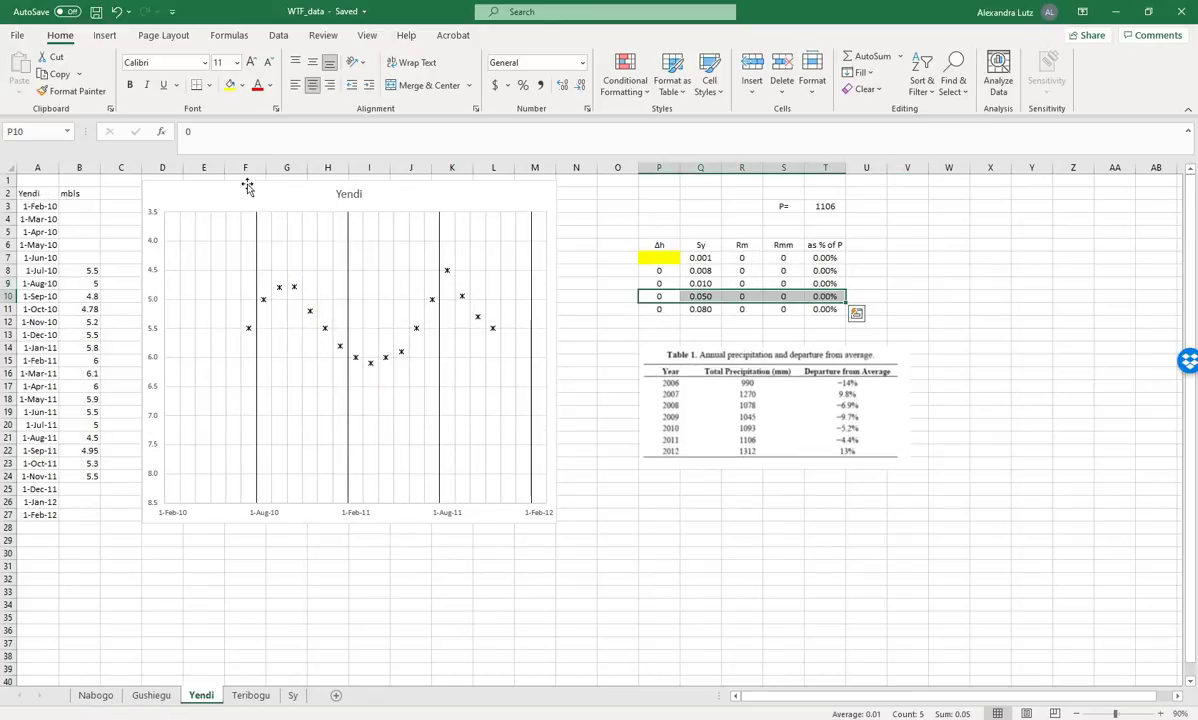
click(104, 35)
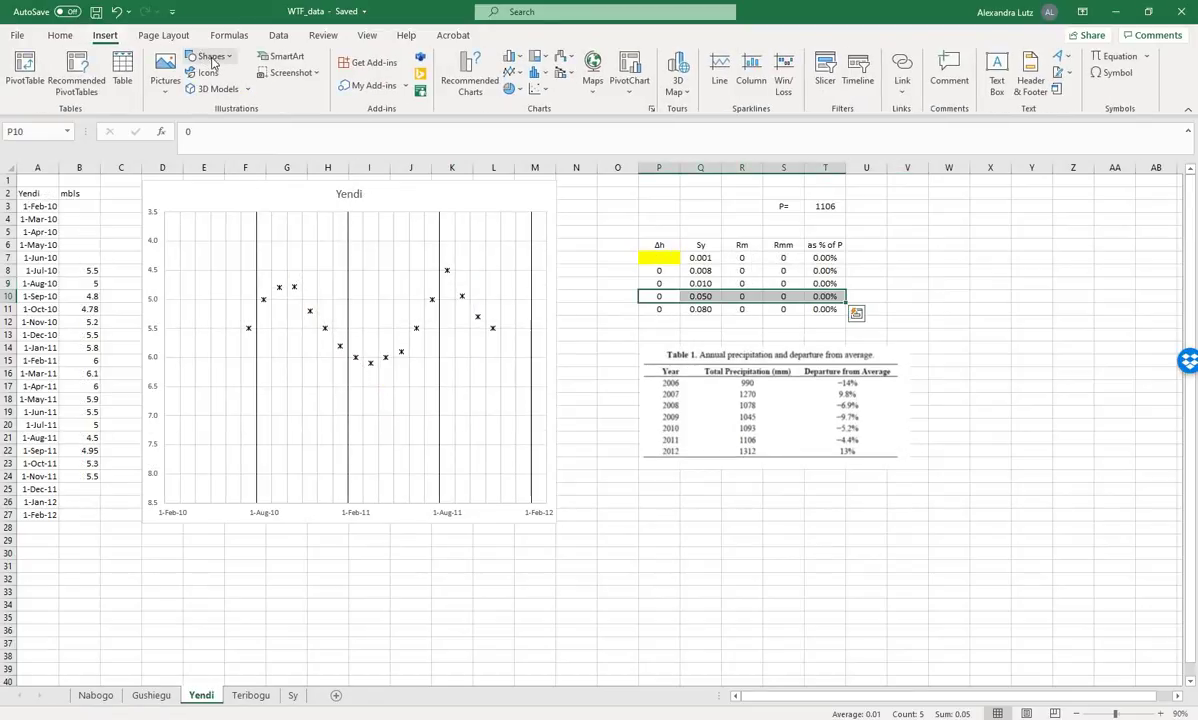
click(210, 57)
click(334, 236)
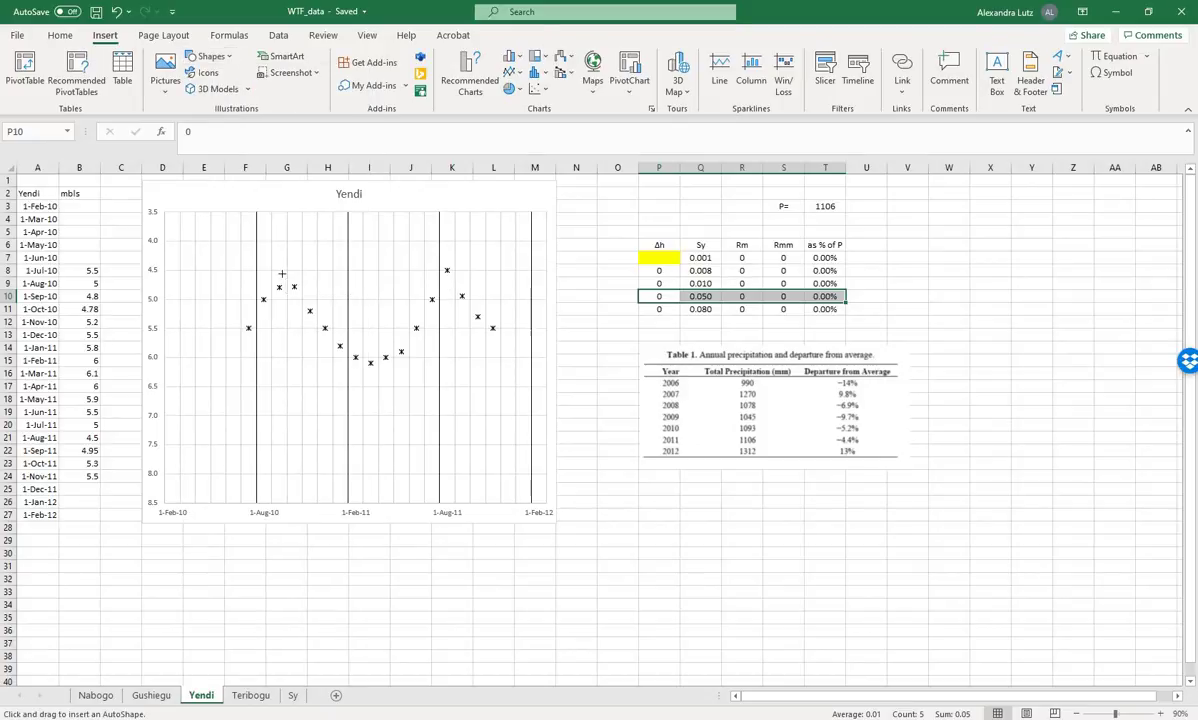
drag(325, 337, 404, 410)
double_click(446, 434)
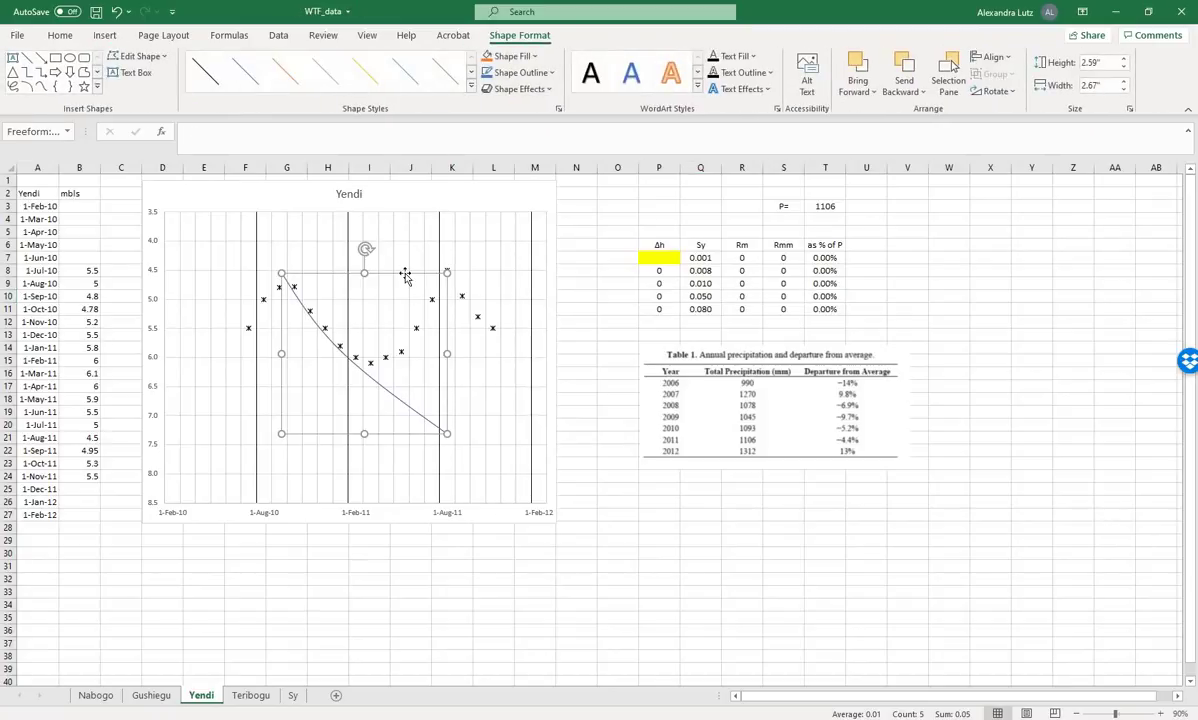
drag(408, 271, 411, 269)
click(580, 284)
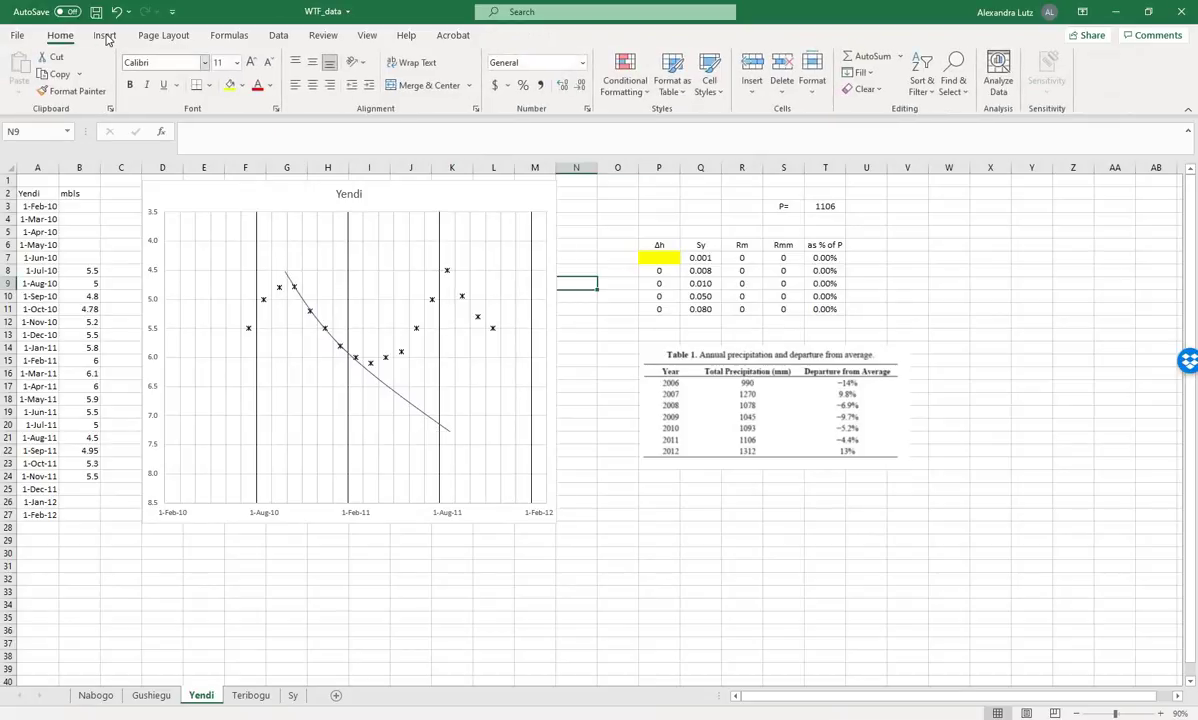
- Draw an orange vertical line about 3.48" tall through the second peak and the end of the Yendi recession curve
click(105, 35)
click(205, 56)
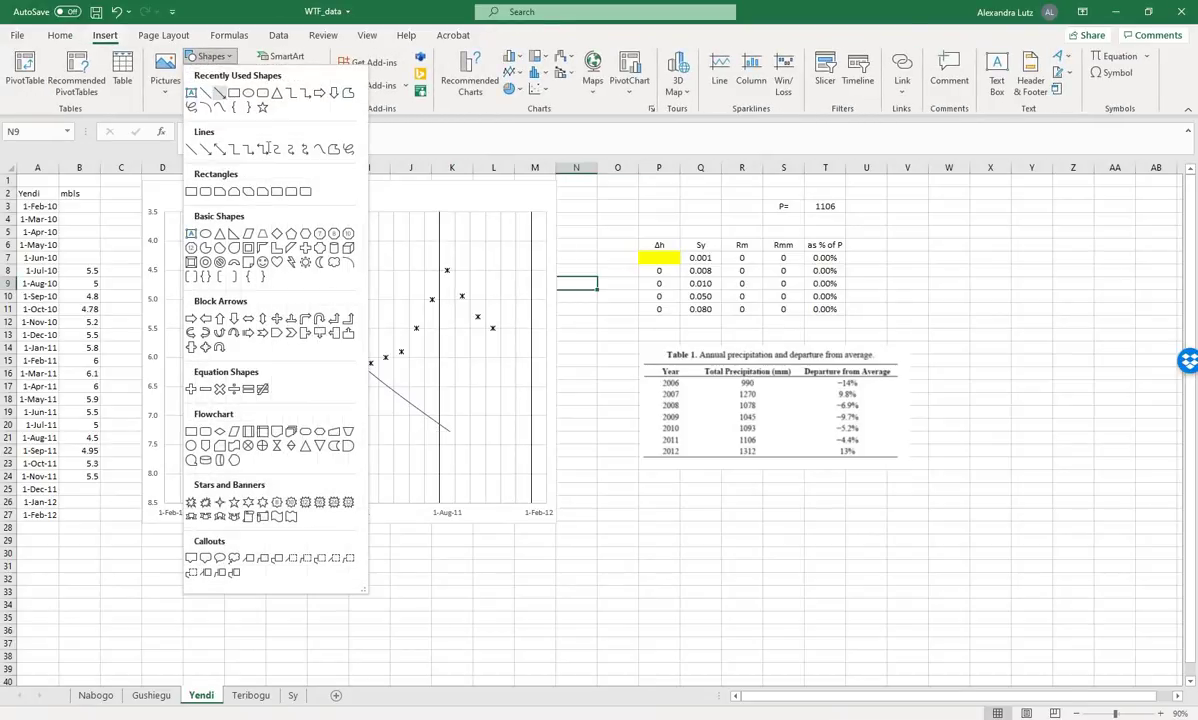
click(192, 86)
drag(447, 251, 448, 466)
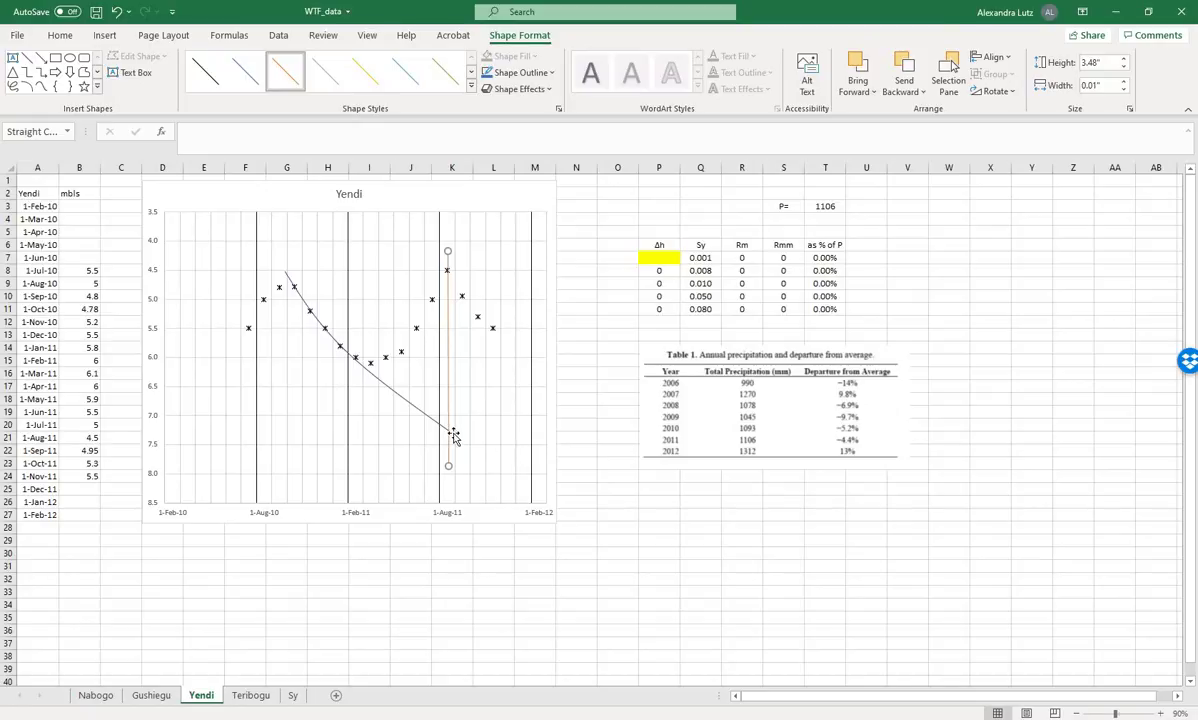
key(Escape)
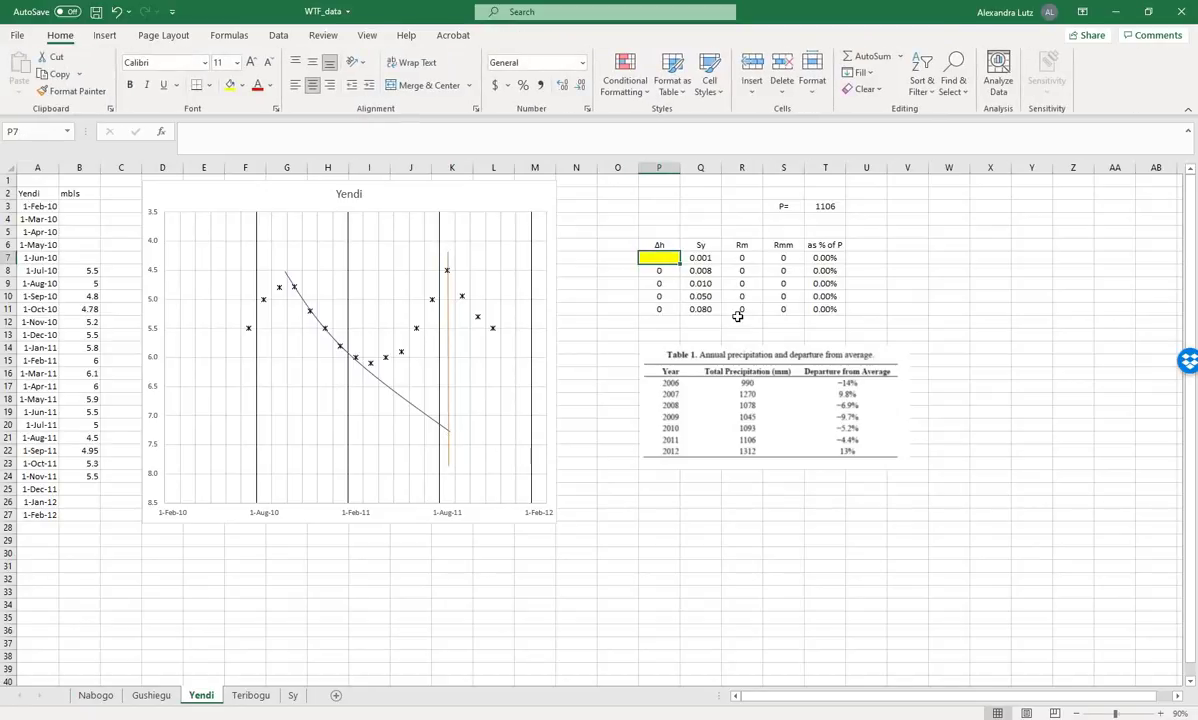
- Set the Yendi Δh in P7 to 2.75 and save the workbook
text(2.75)
key(Return)
key(ctrl+s)
click(659, 309)
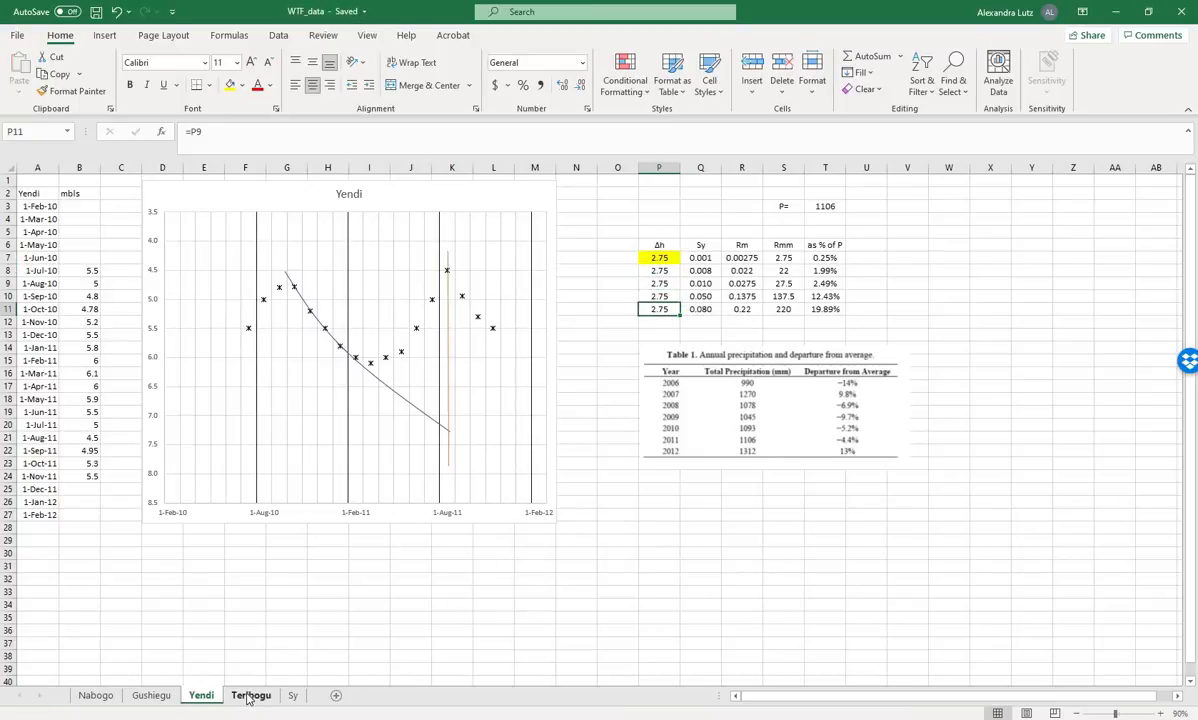
- On the Teribogu chart, draw a recession curve from just above the 2010 peak through the declining points to about 10.8 beneath the second peak
click(250, 697)
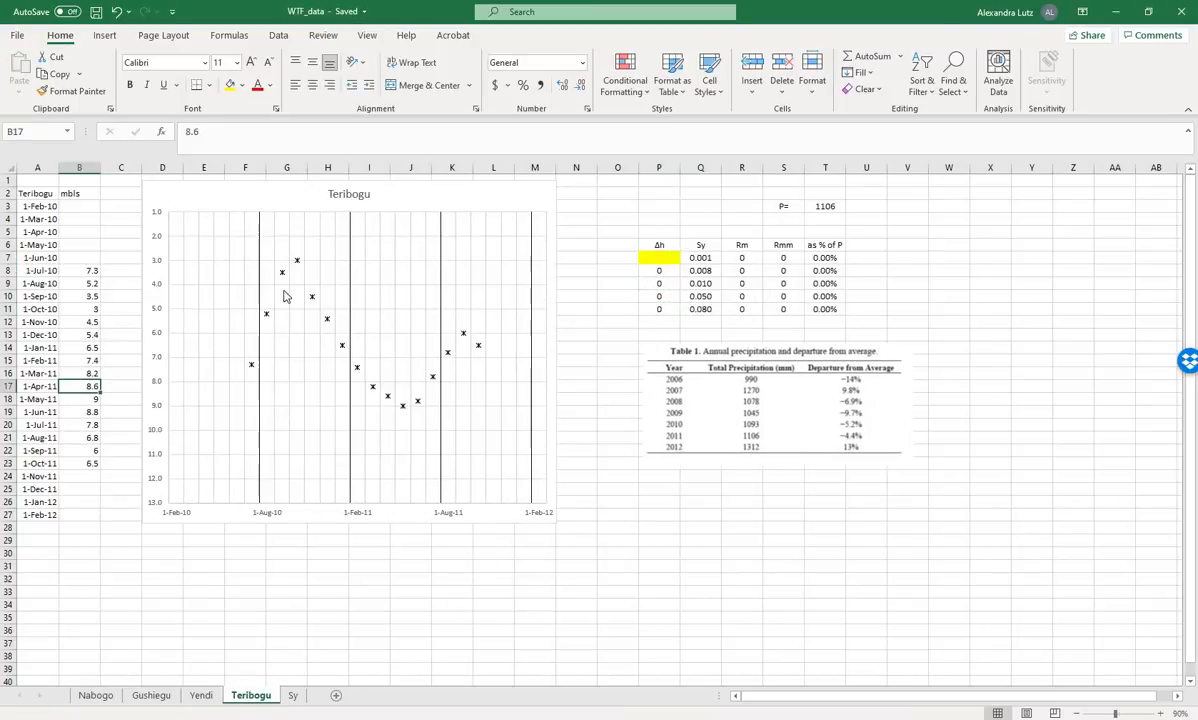
click(106, 36)
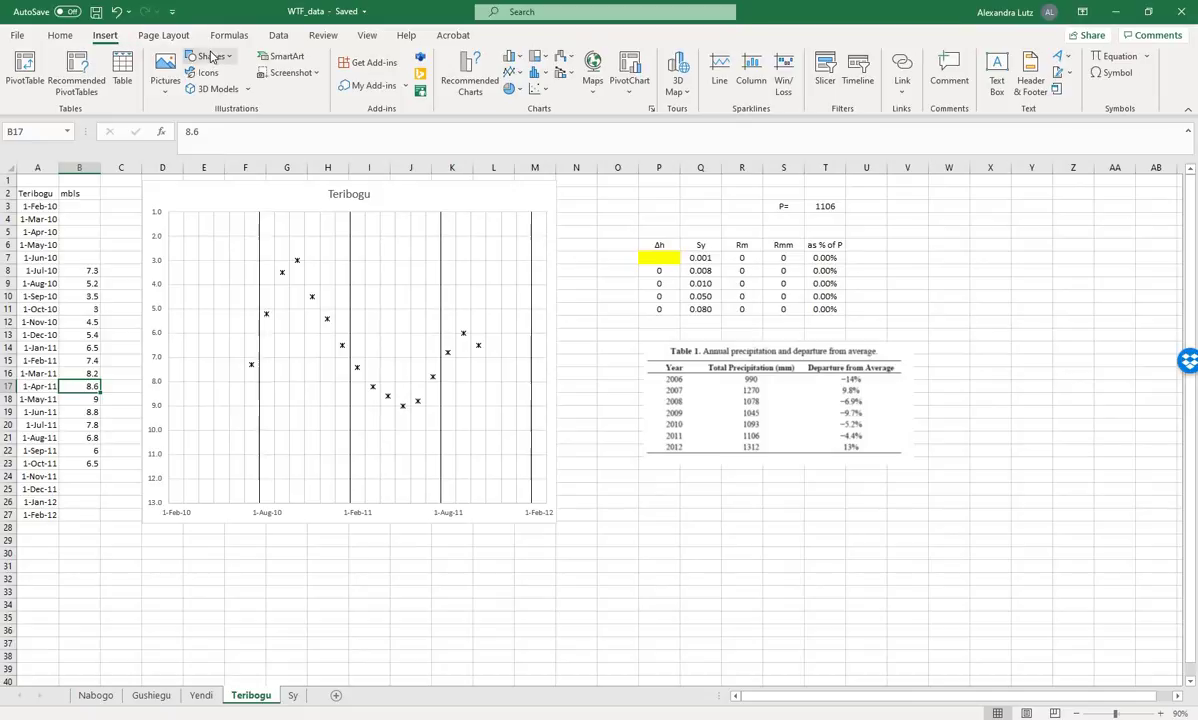
click(211, 57)
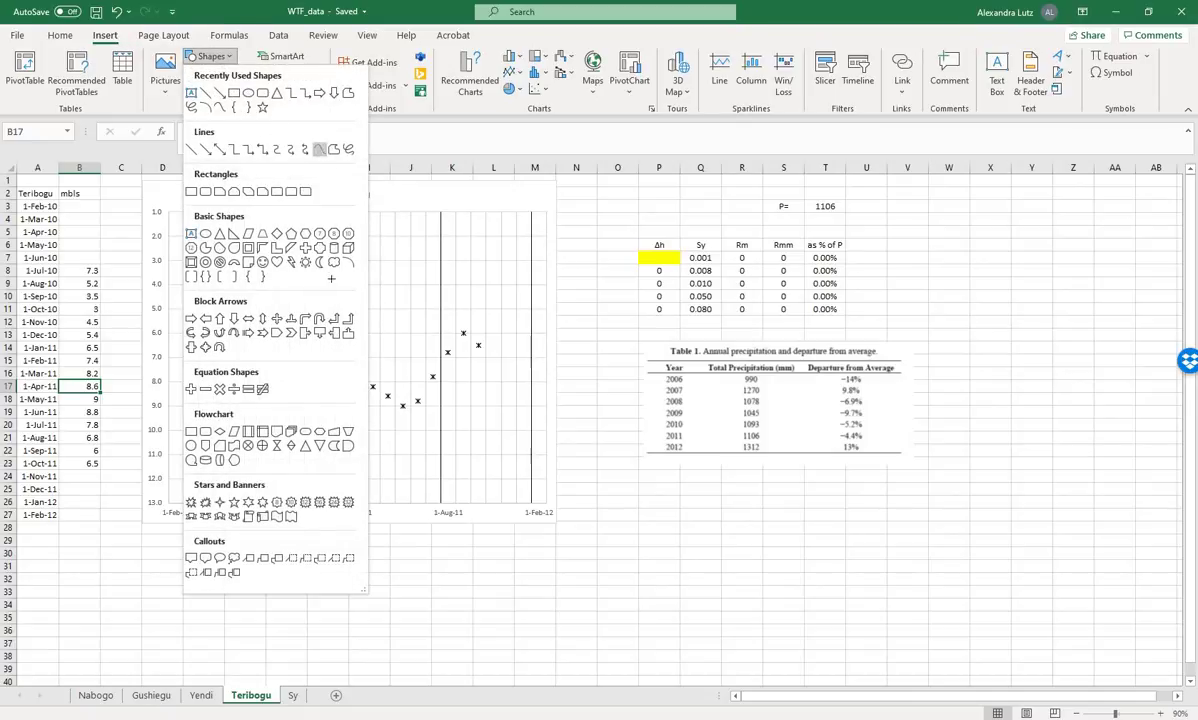
click(319, 150)
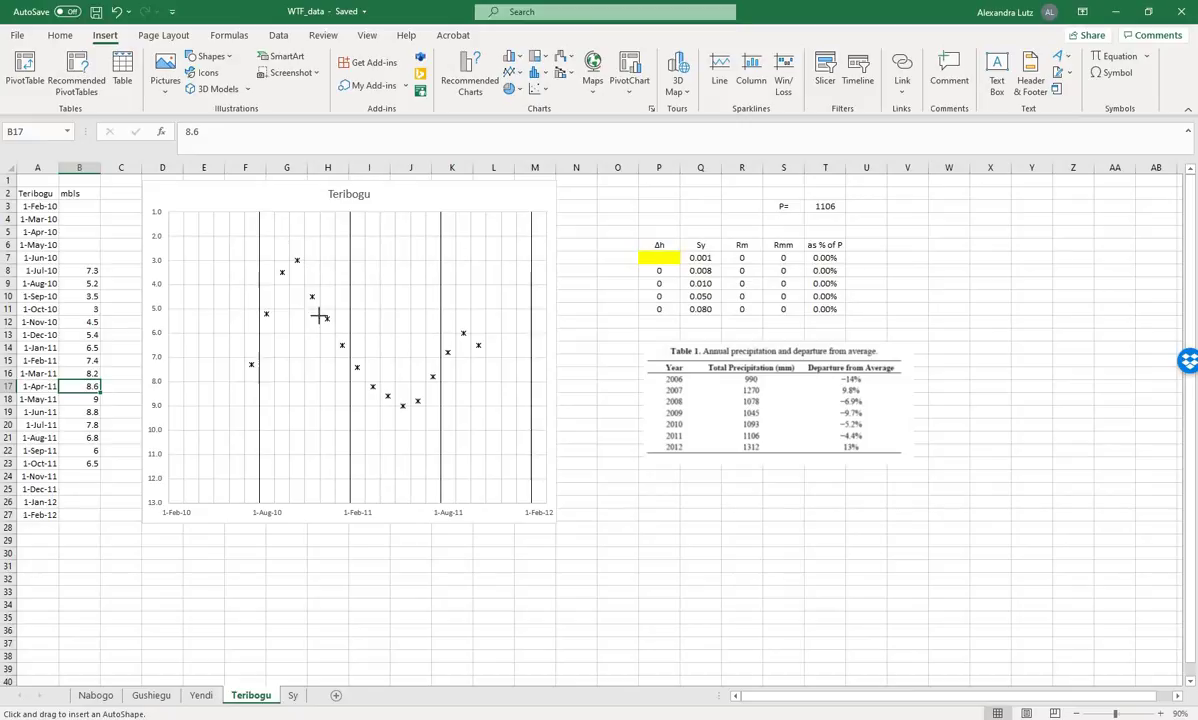
mouse_move(294, 242)
mouse_down()
mouse_move(326, 339)
mouse_move(389, 398)
mouse_move(440, 415)
mouse_move(461, 444)
mouse_up()
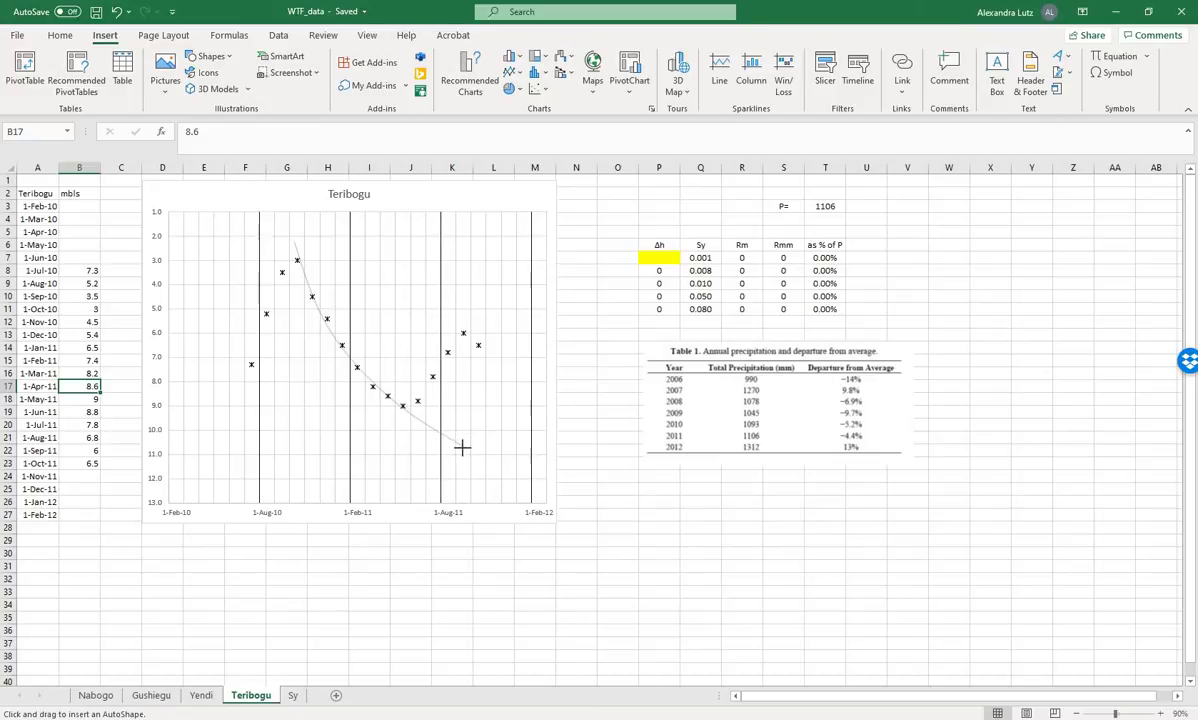
drag(462, 448, 463, 448)
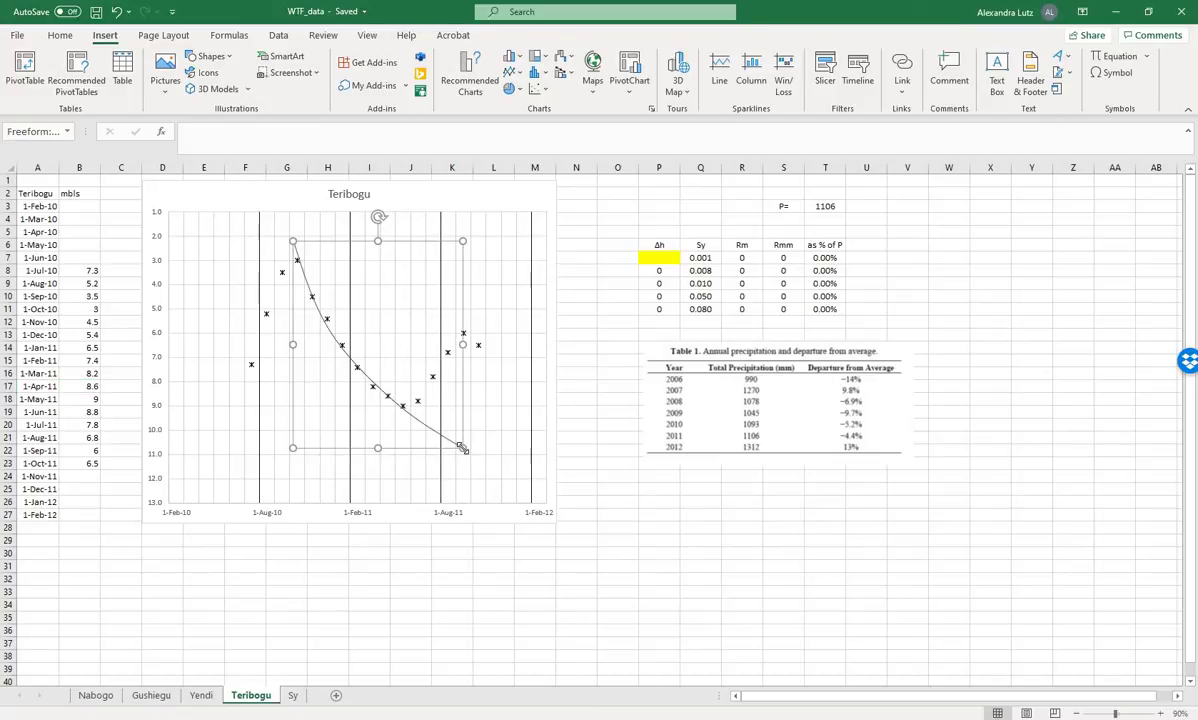
click(461, 376)
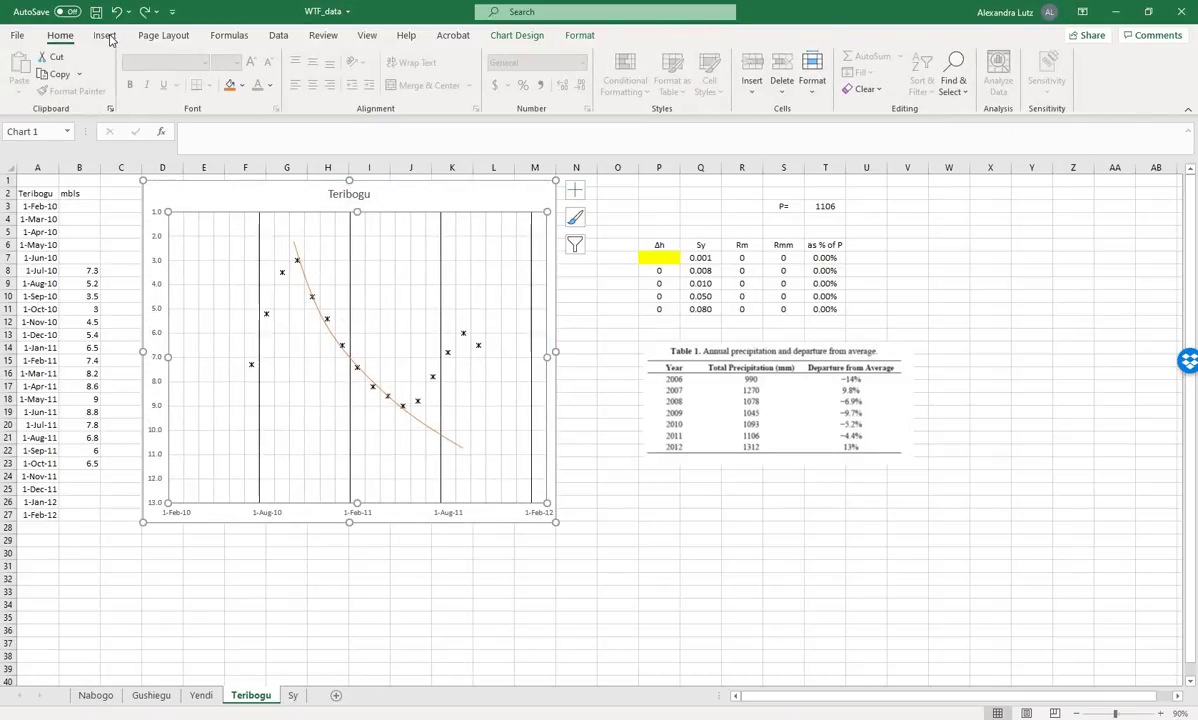
- Draw a vertical line through the October 2011 point on the Teribogu chart, from about 5.3 down to about 12.2
click(105, 35)
click(207, 56)
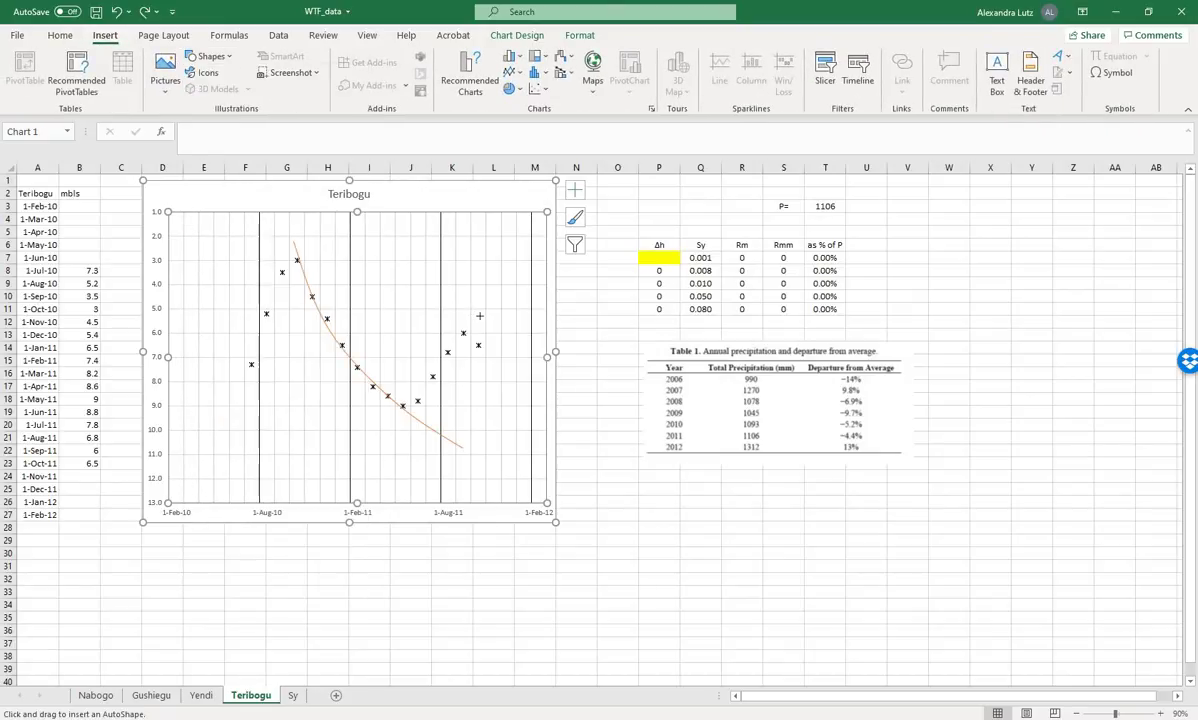
drag(479, 318, 478, 484)
- Widen the Teribogu recession curve slightly past the vertical line and shift it down onto the declining points, ending at about 11.2
click(424, 430)
click(422, 425)
drag(426, 431, 431, 439)
drag(467, 352, 488, 352)
click(378, 362)
click(388, 388)
click(393, 393)
click(386, 391)
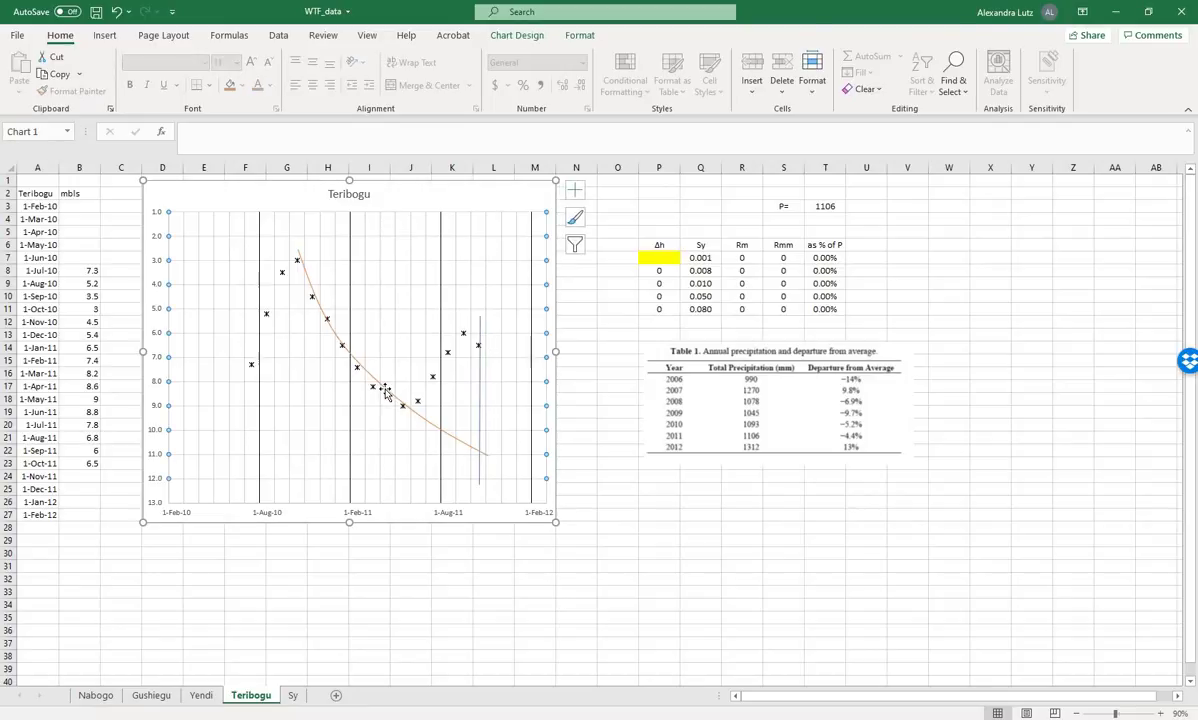
click(390, 396)
click(390, 398)
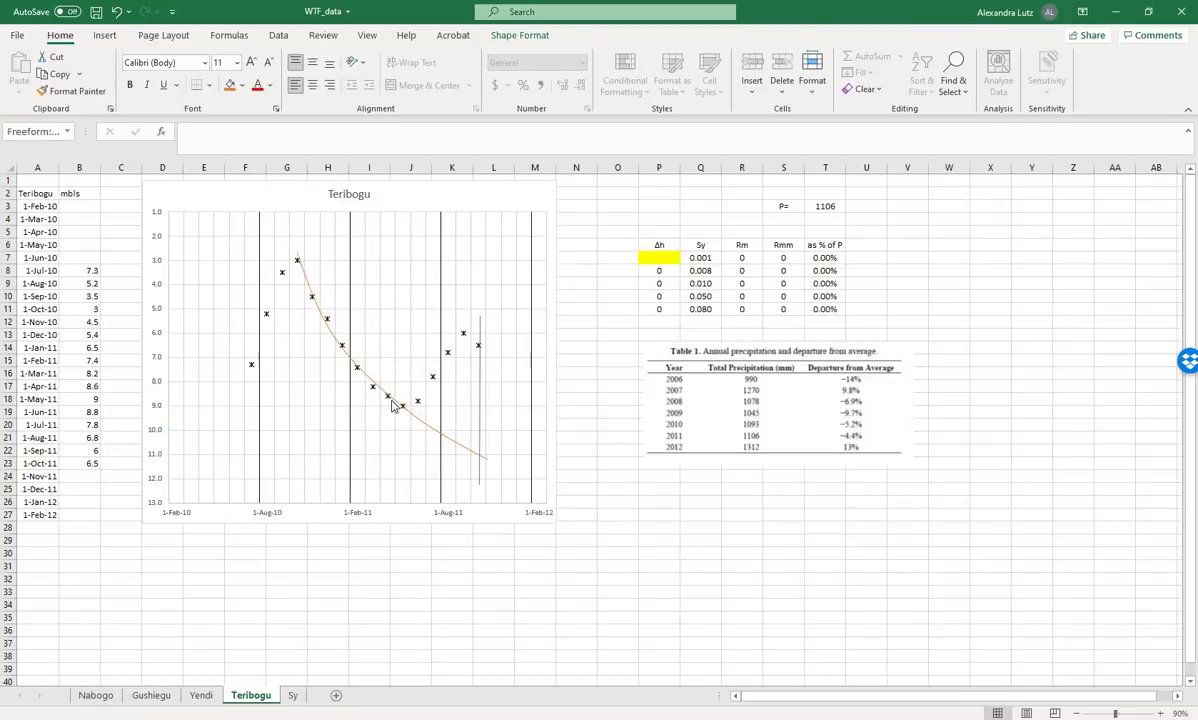
- Move the vertical line on the Teribogu chart onto the second peak at September 2011
click(617, 399)
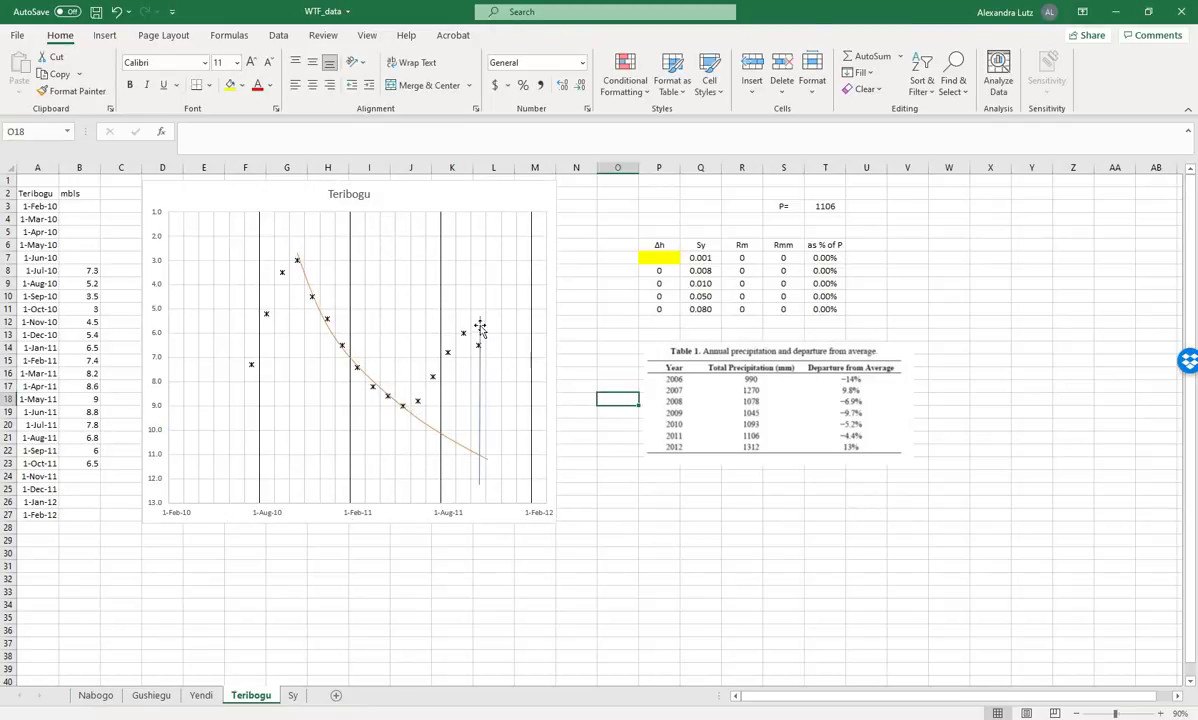
click(481, 330)
drag(468, 328, 462, 329)
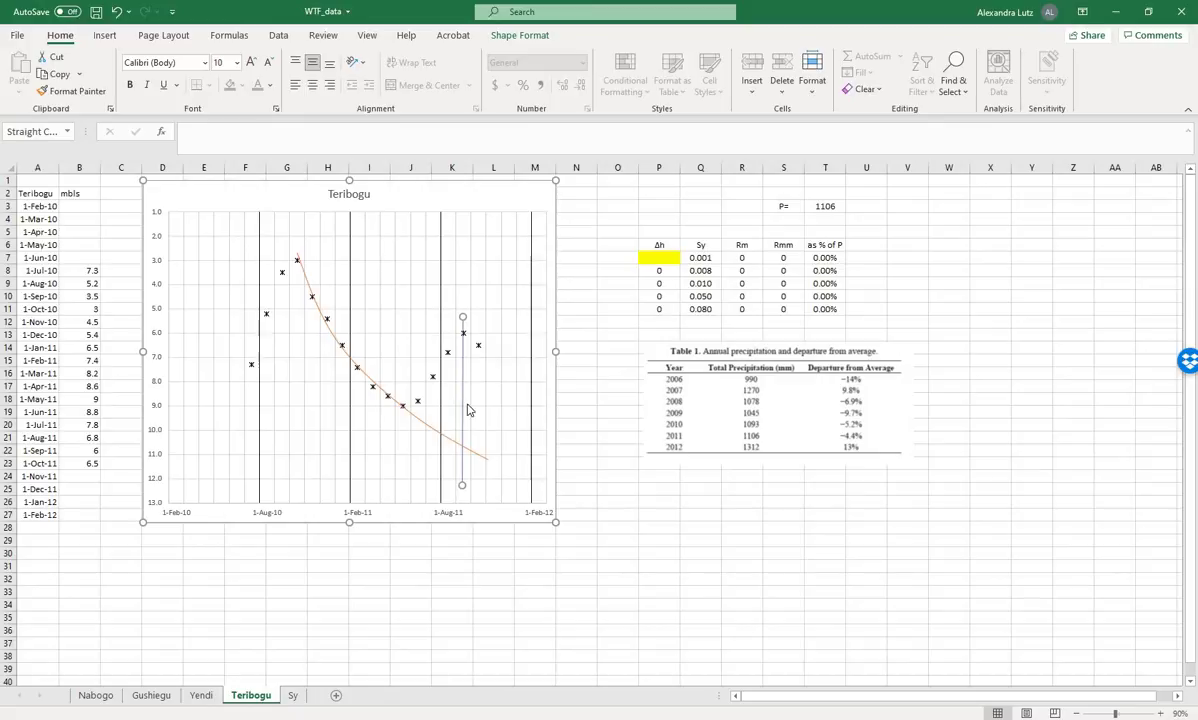
- Set the Teribogu Δh in P7 to 4.5 and copy the Δh formula from P9 into P10
click(669, 256)
text(4.5)
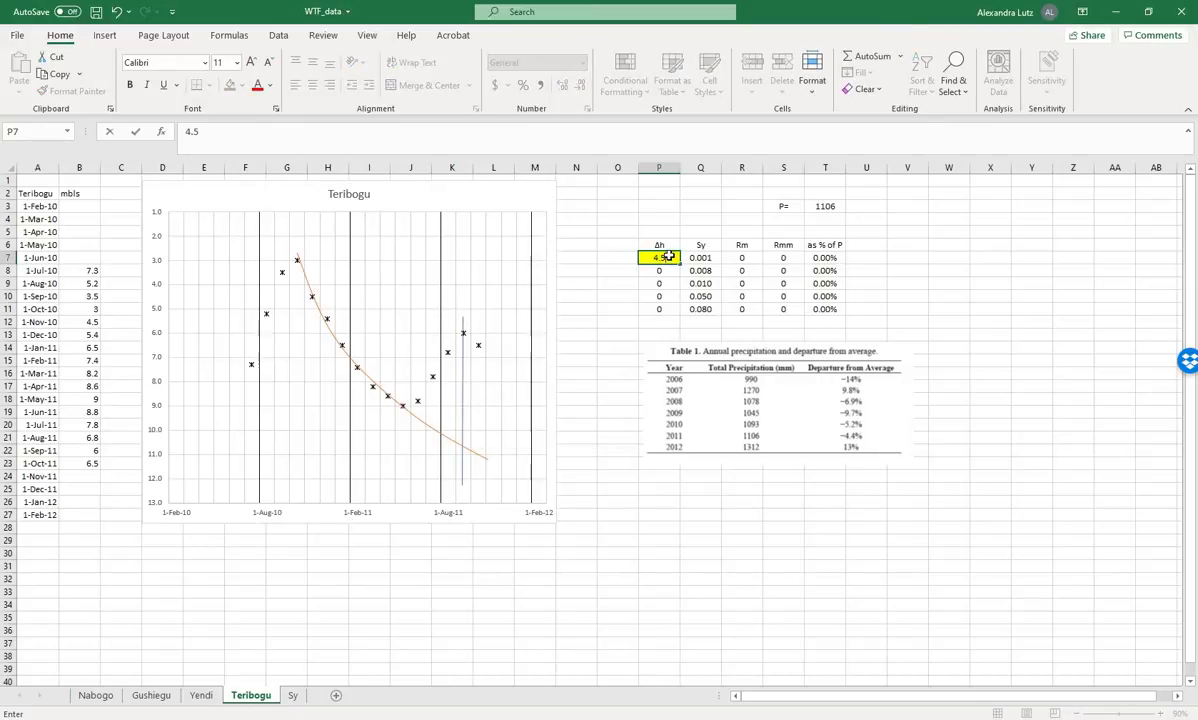
key(Return)
text(=P7)
key(Return)
key(ctrl+c)
key(Down)
key(ctrl+v)
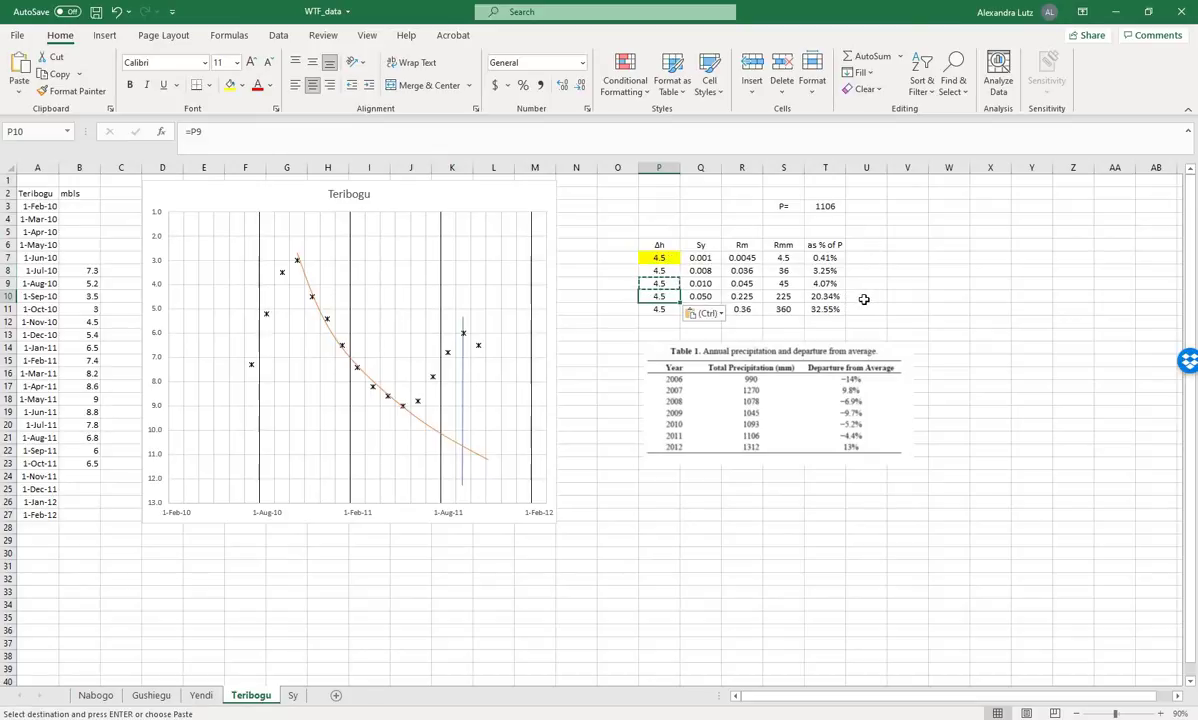
- Compare recharge as % of P for Sy 0.050–0.080 and 0.008–0.010 on the Teribogu, Yendi and Gushiegu sheets
drag(836, 296, 840, 311)
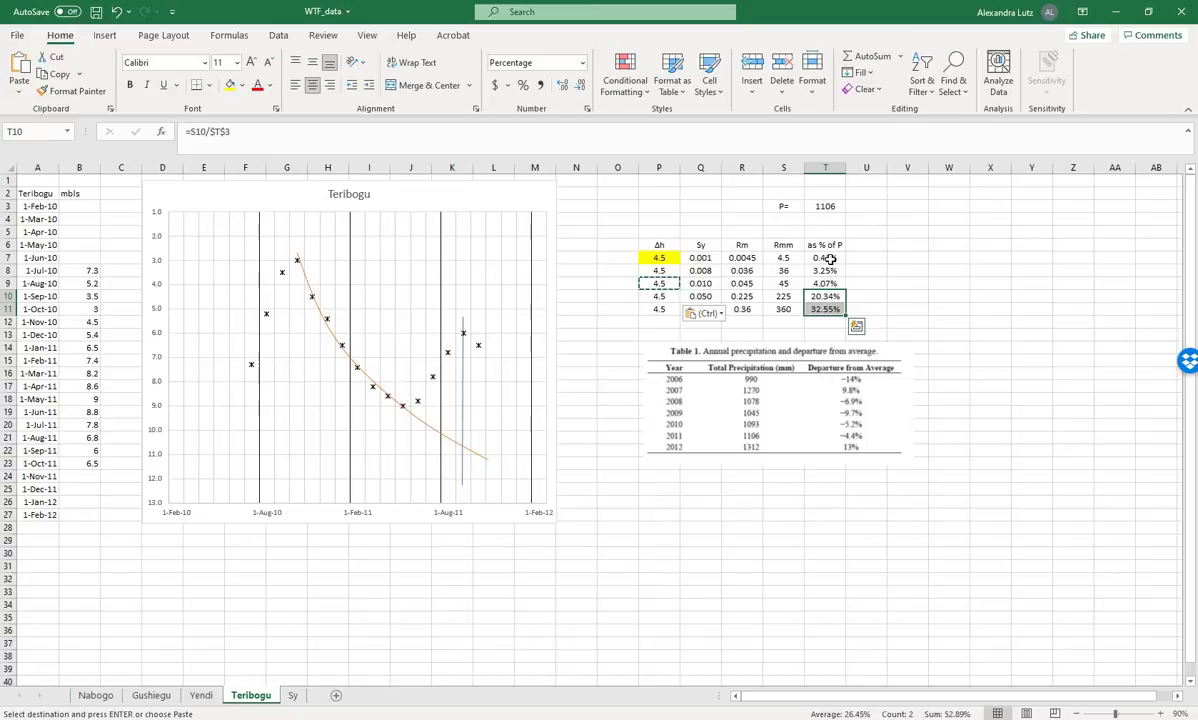
drag(825, 271, 830, 284)
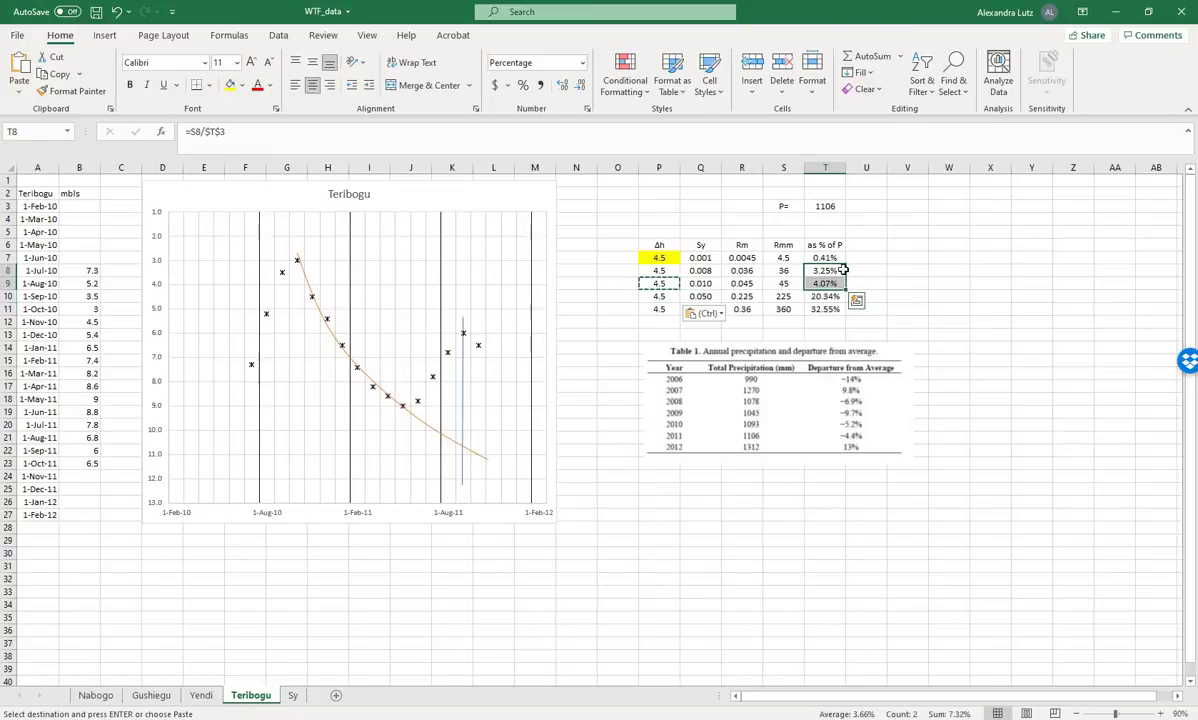
click(201, 696)
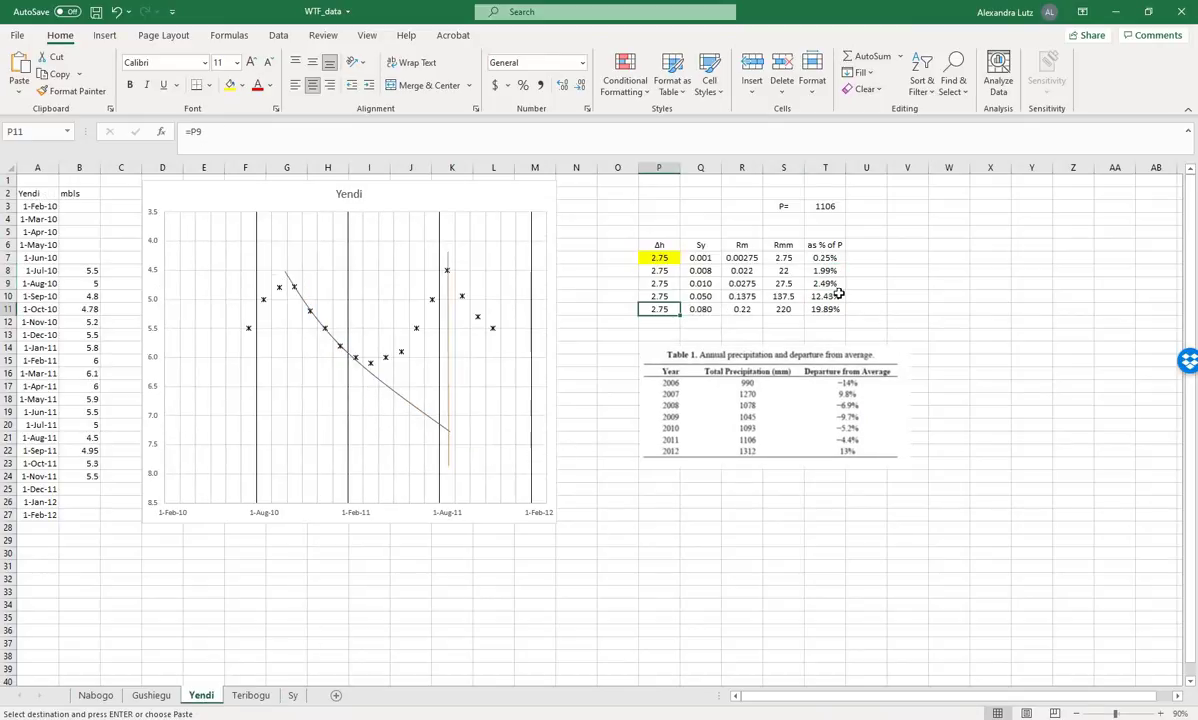
drag(835, 298, 836, 308)
key(ctrl+v)
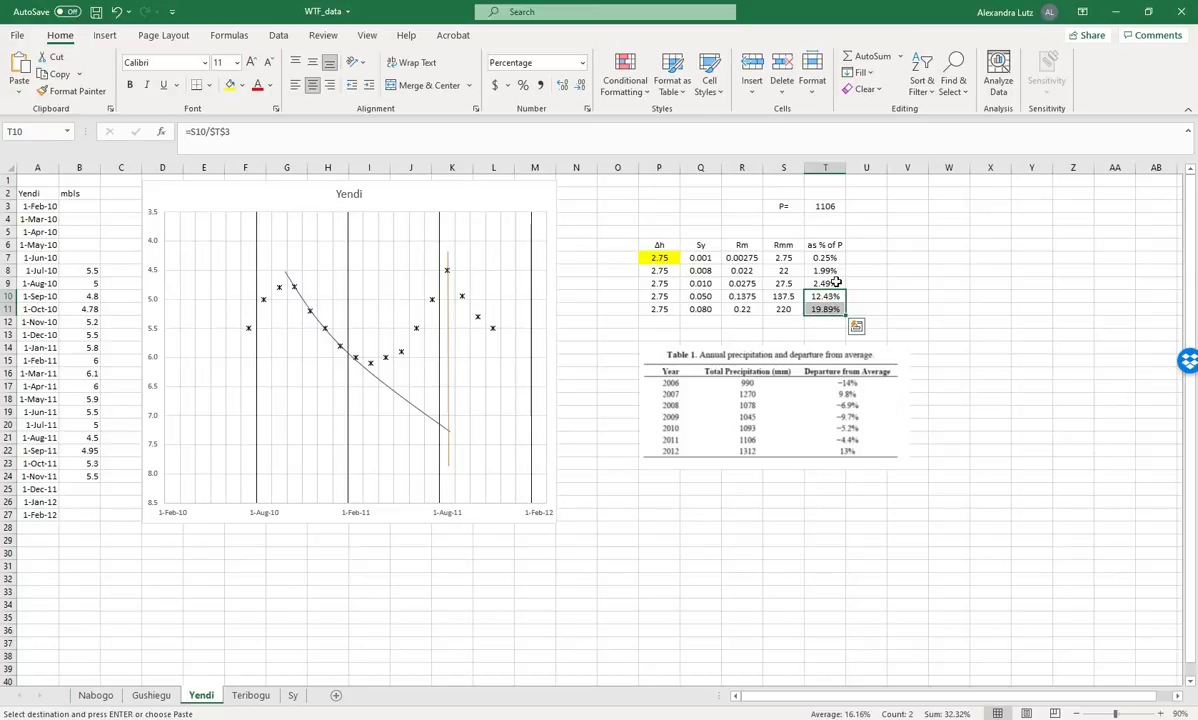
drag(826, 270, 826, 283)
key(ctrl+v)
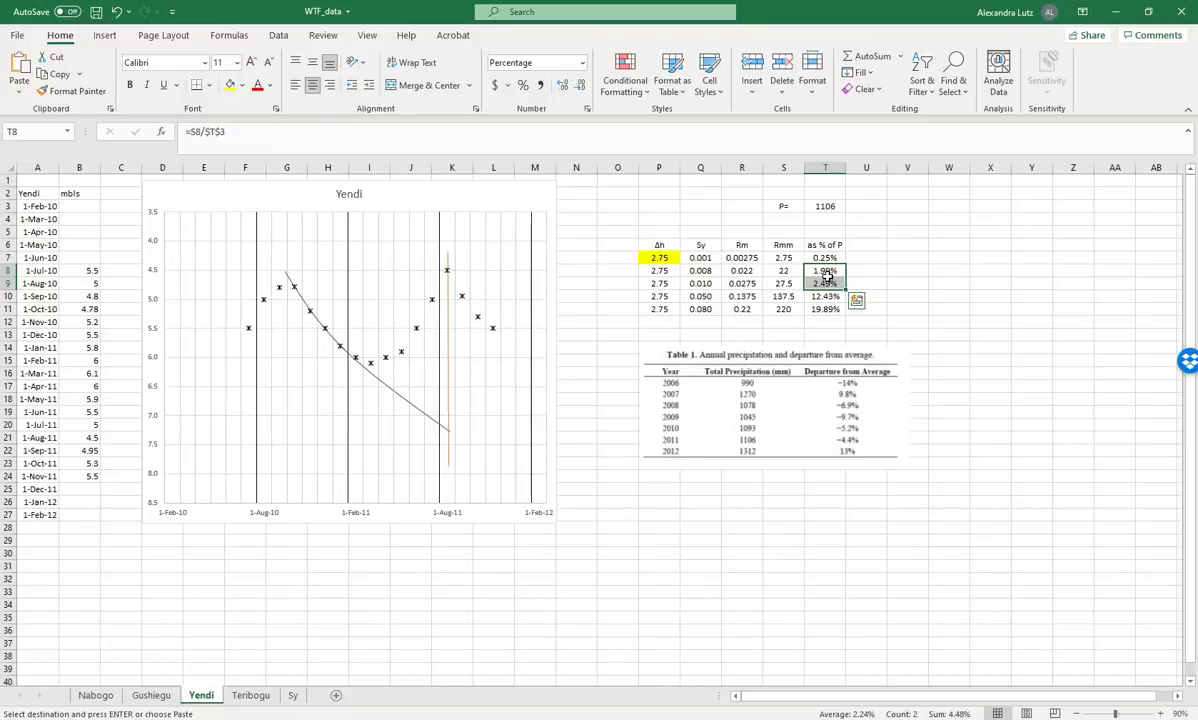
click(150, 695)
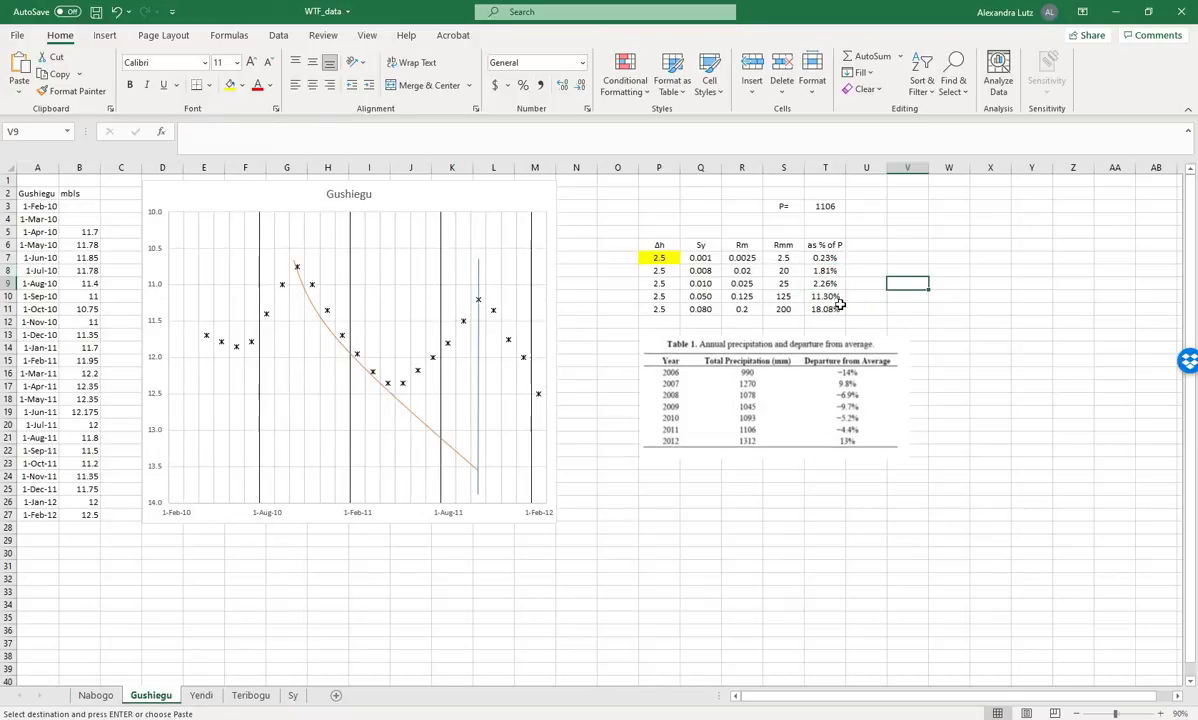
drag(826, 296, 826, 309)
key(ctrl+v)
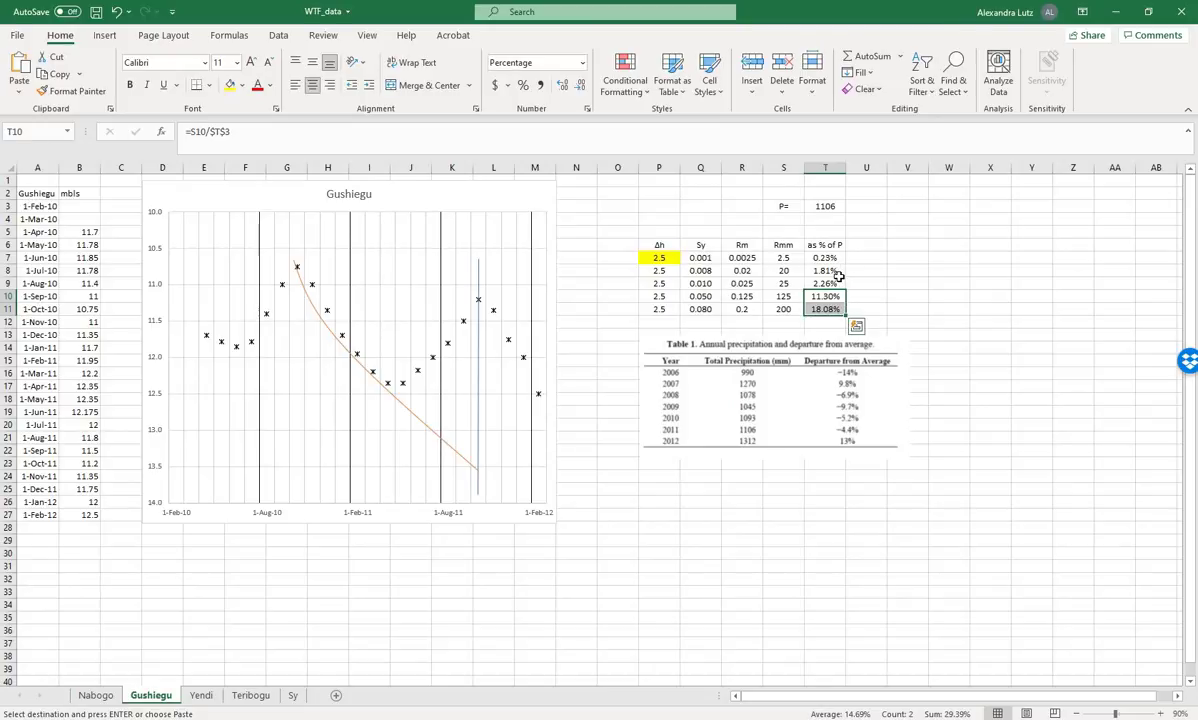
drag(830, 271, 830, 284)
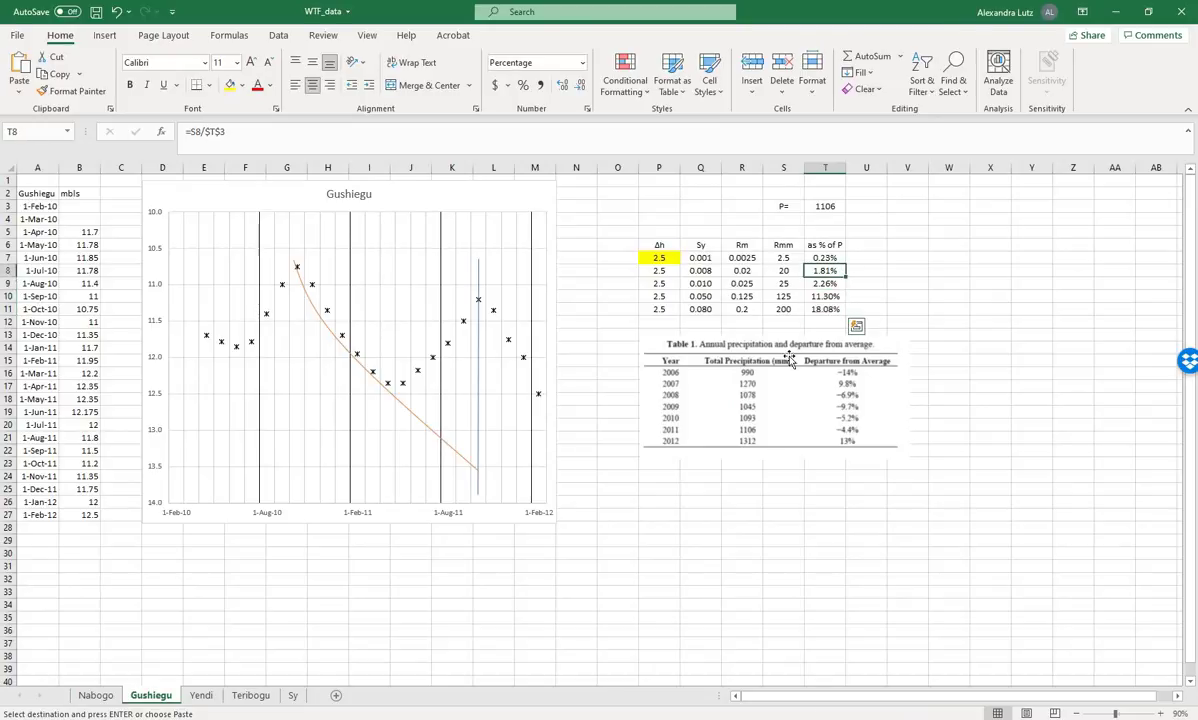
- Open the Nabogo sheet and select the recession curve on its chart
click(93, 690)
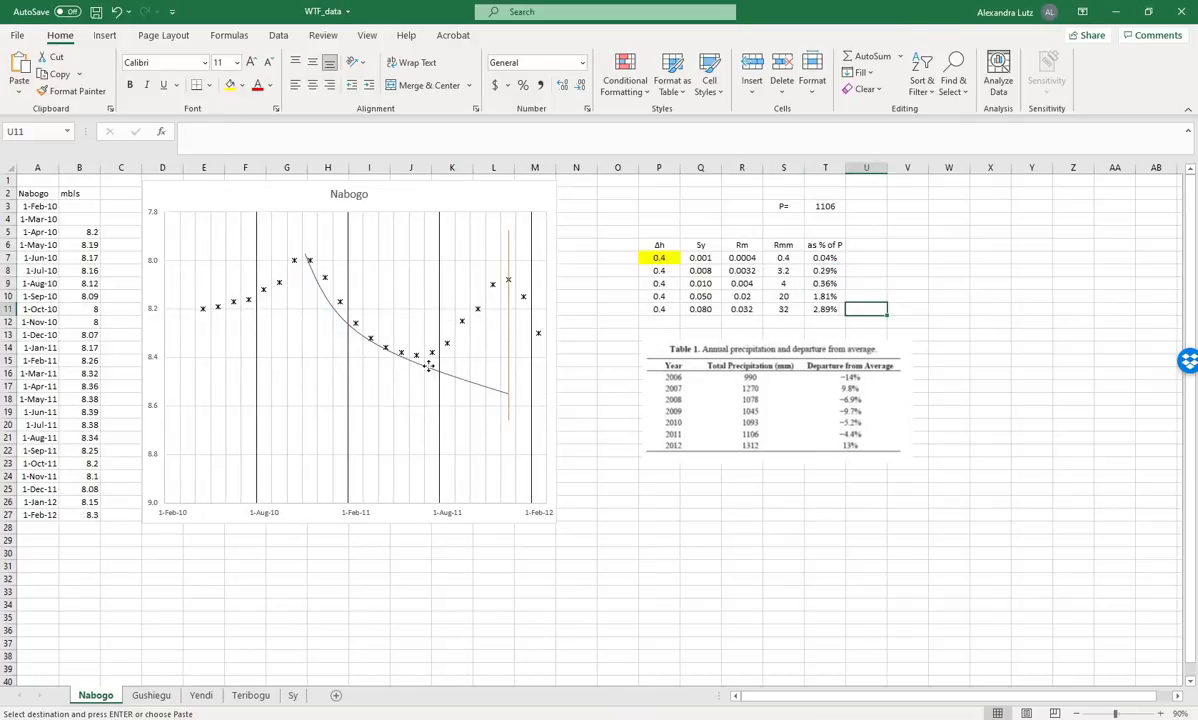
click(428, 369)
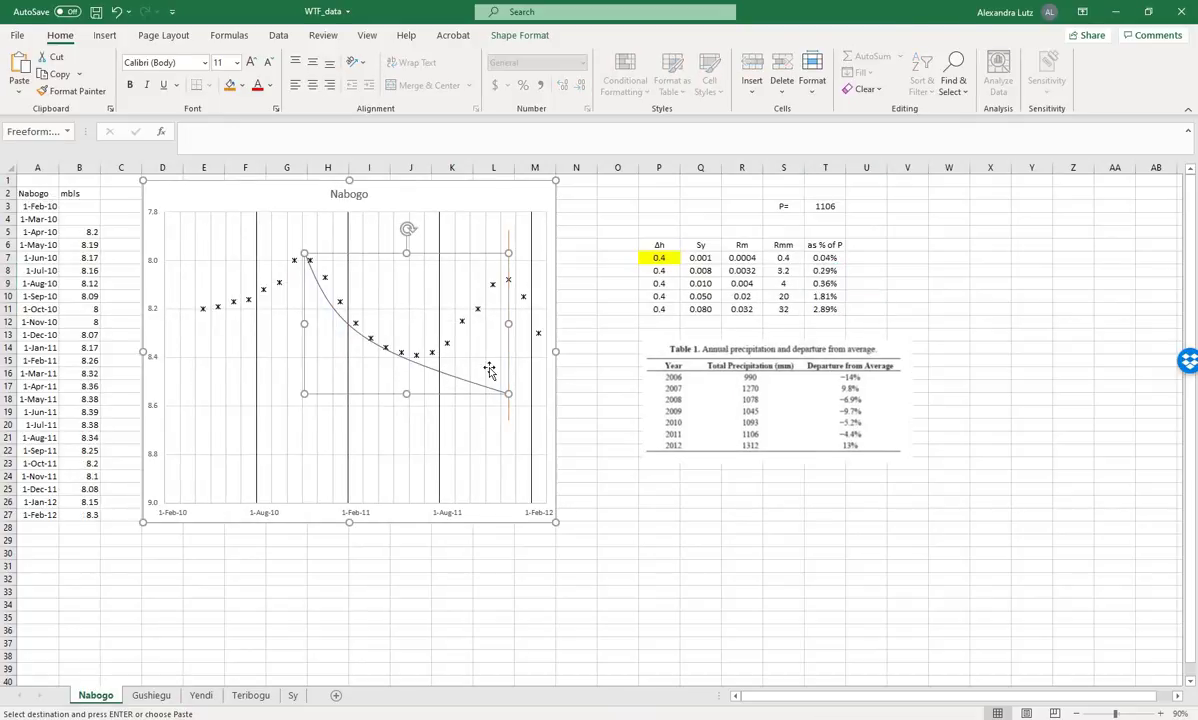